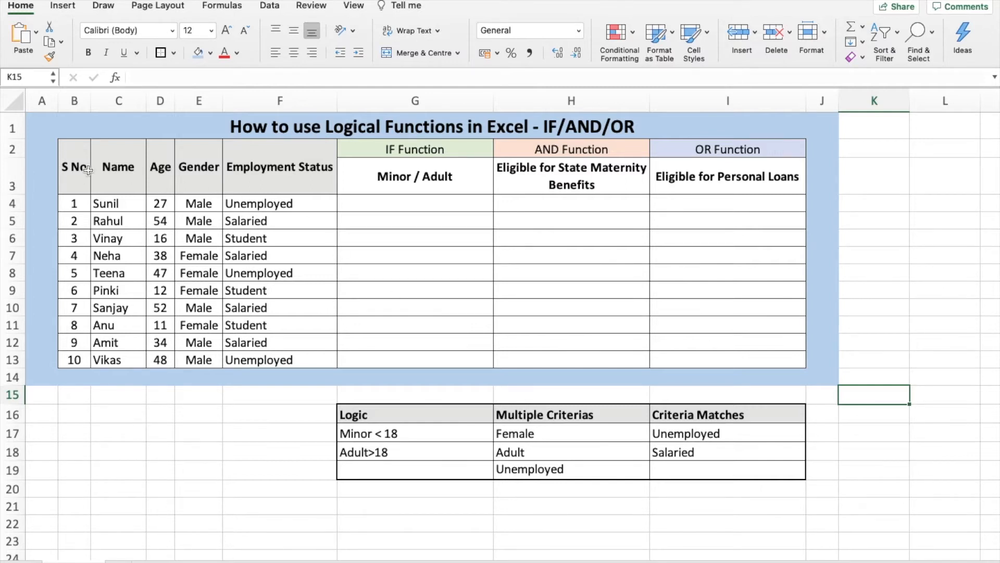
Step: Examine the data columns, the IF, AND and OR function headings, and the criteria table, including the Minor/Adult logic
{"action": "left_click_drag", "start_coordinate": [79, 180], "coordinate": [321, 358]}
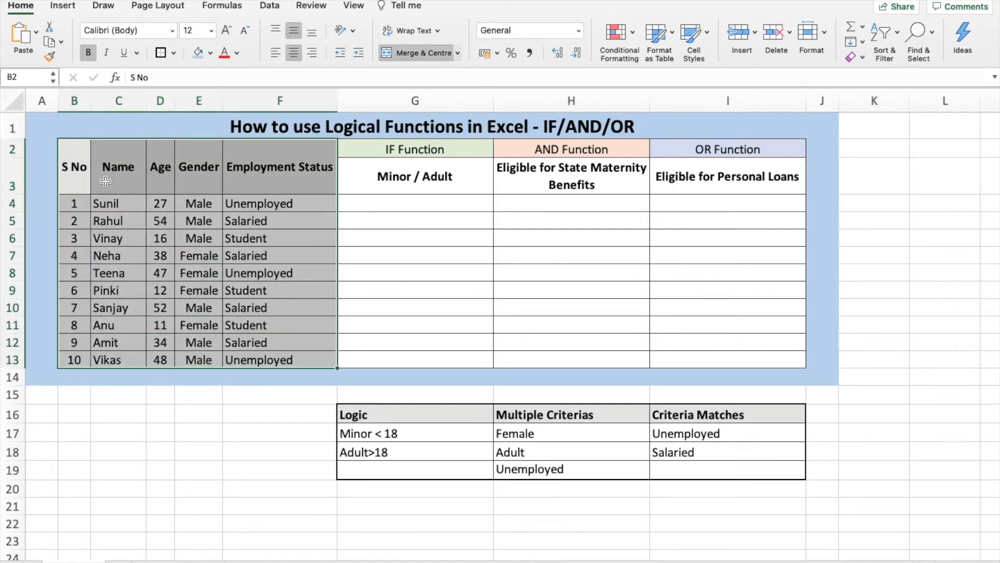
{"action": "left_click", "coordinate": [108, 181]}
{"action": "left_click", "coordinate": [167, 179]}
{"action": "left_click", "coordinate": [214, 181]}
{"action": "left_click", "coordinate": [325, 186]}
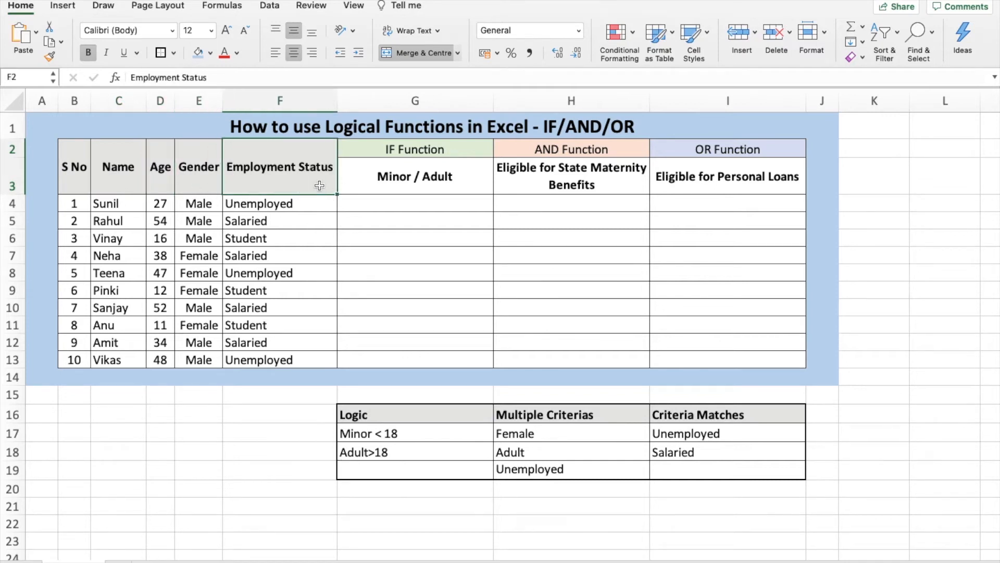
{"action": "left_click", "coordinate": [455, 153]}
{"action": "left_click_drag", "start_coordinate": [455, 153], "coordinate": [672, 155]}
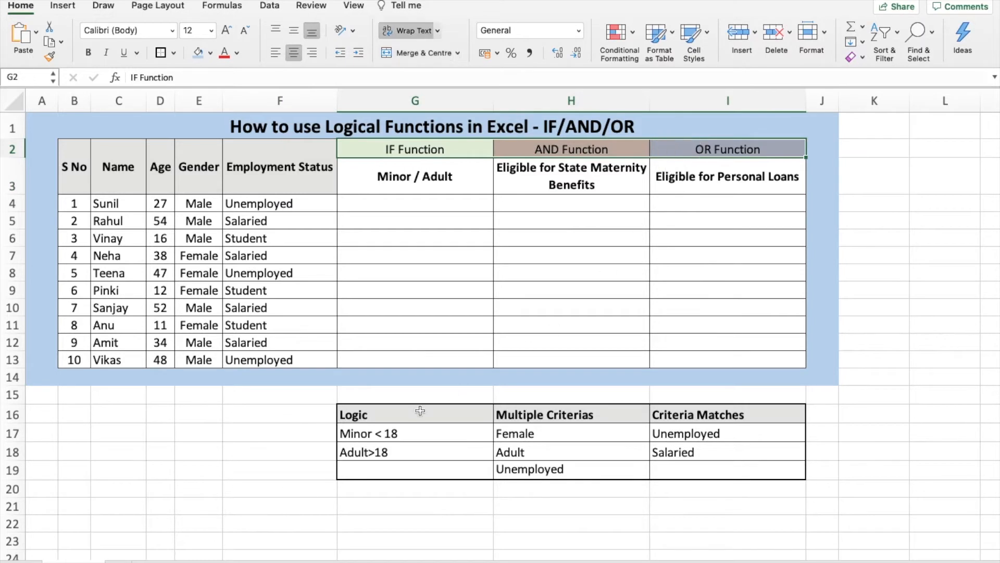
{"action": "left_click", "coordinate": [480, 420]}
{"action": "left_click_drag", "start_coordinate": [479, 420], "coordinate": [670, 462]}
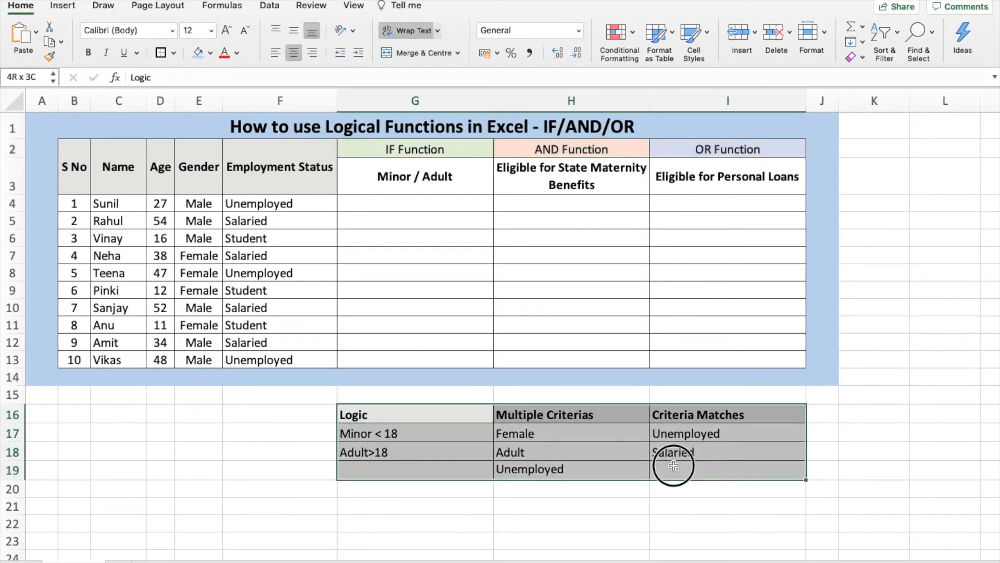
{"action": "left_click", "coordinate": [660, 494]}
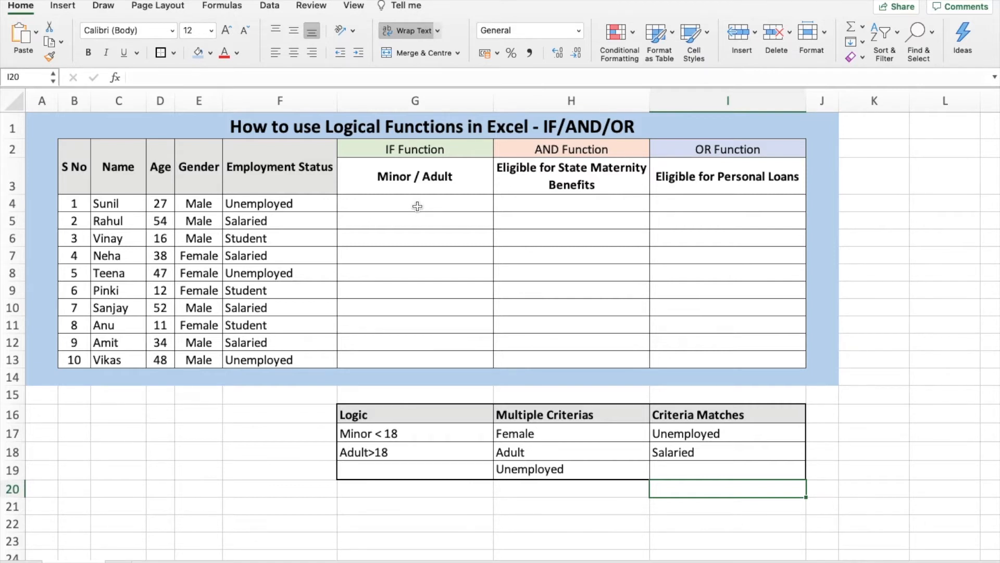
{"action": "left_click", "coordinate": [386, 204]}
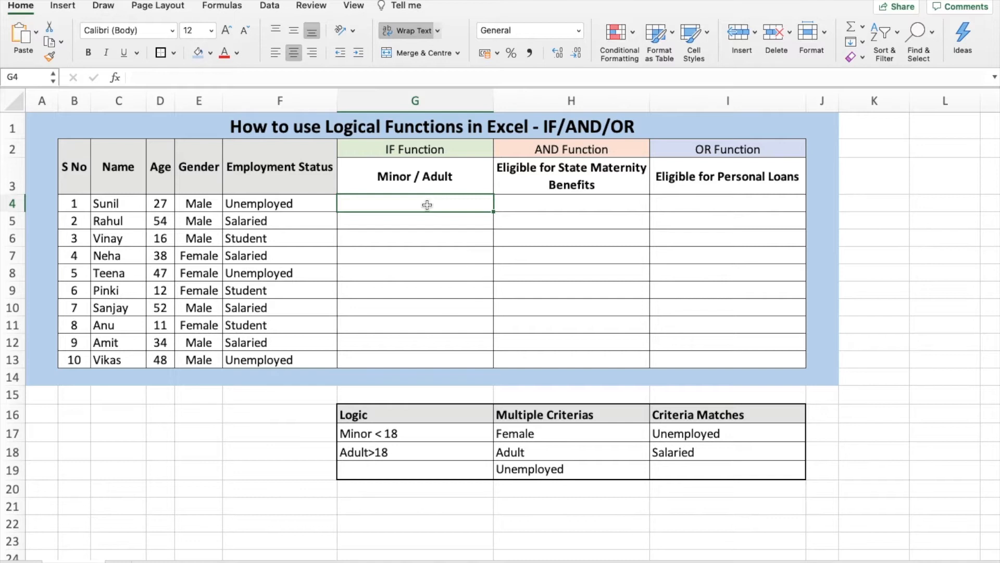
{"action": "left_click", "coordinate": [407, 416]}
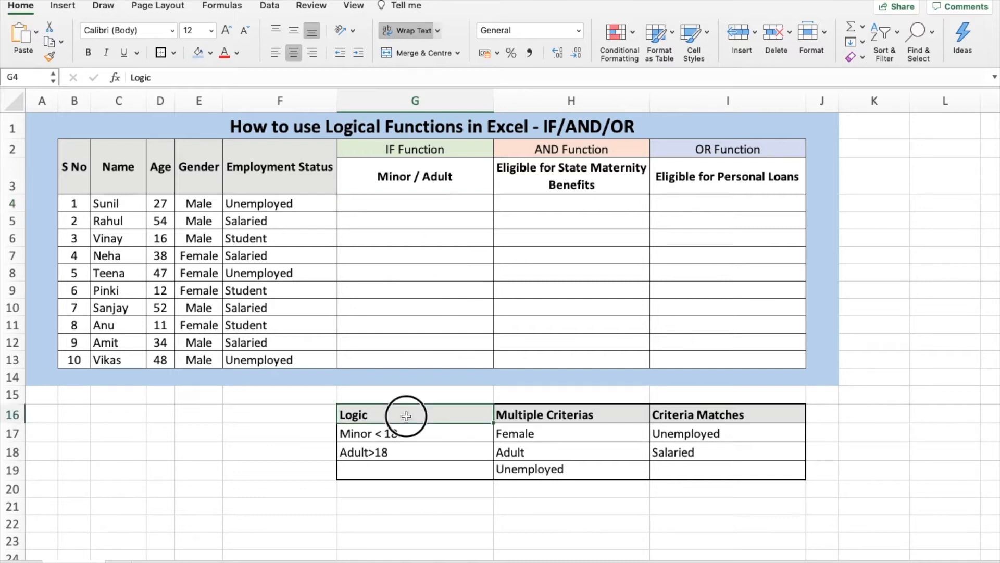
{"action": "left_click_drag", "start_coordinate": [407, 416], "coordinate": [412, 451]}
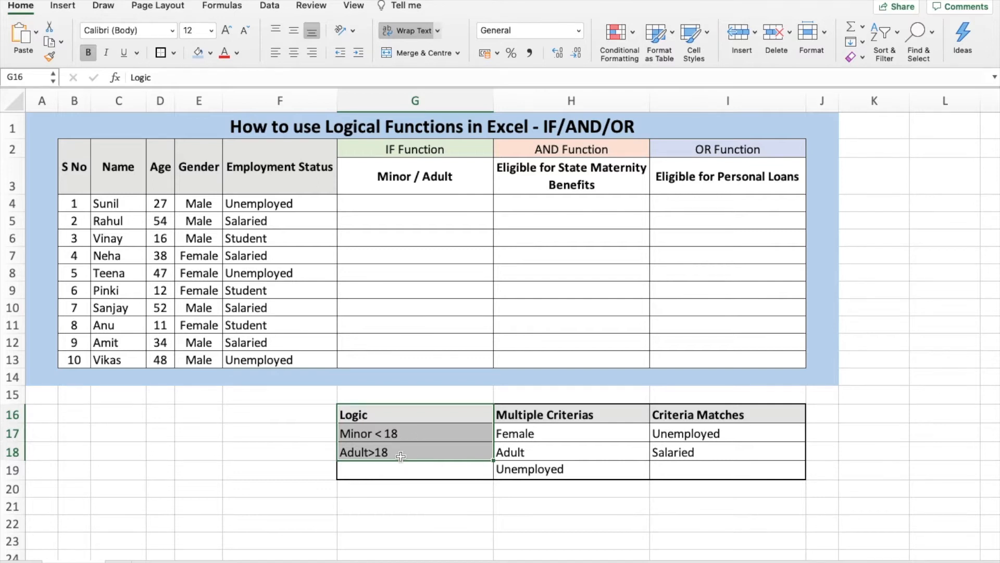
Step: Enter the formula =IF(D4<18,"Minor","Adult") in cell G4 of the Minor / Adult column
{"action": "left_click", "coordinate": [402, 205]}
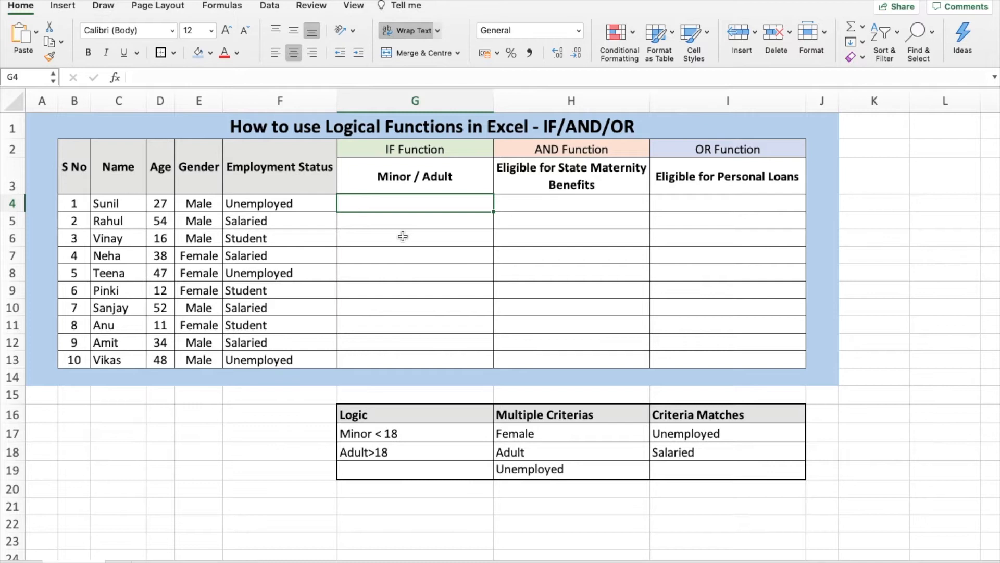
{"action": "type", "text": "="}
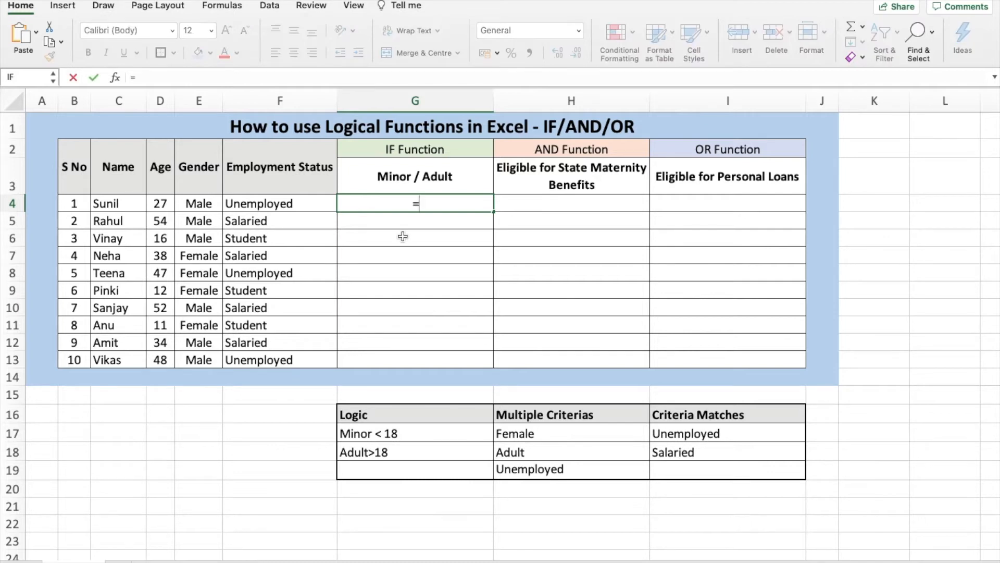
{"action": "type", "text": "if"}
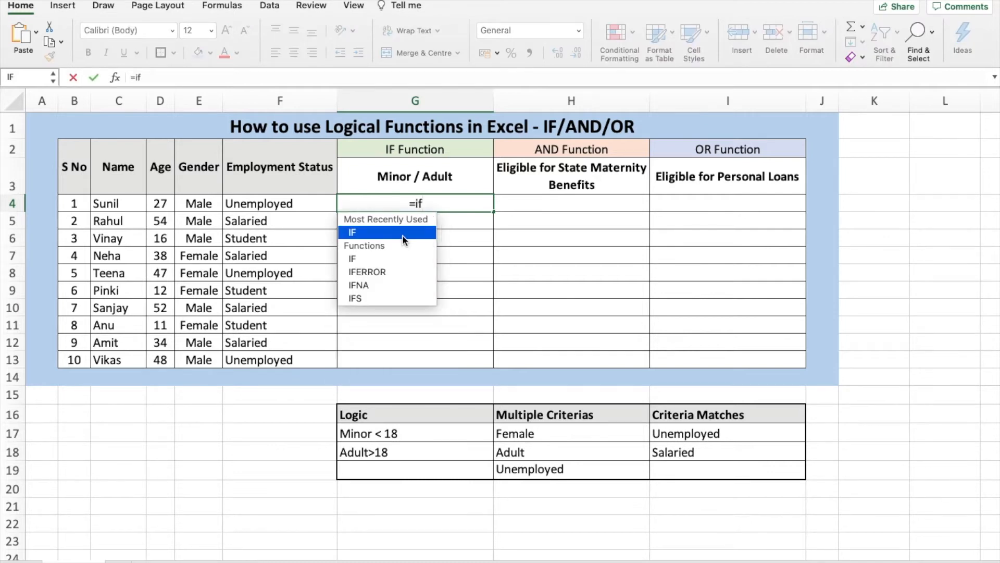
{"action": "key", "text": "Tab"}
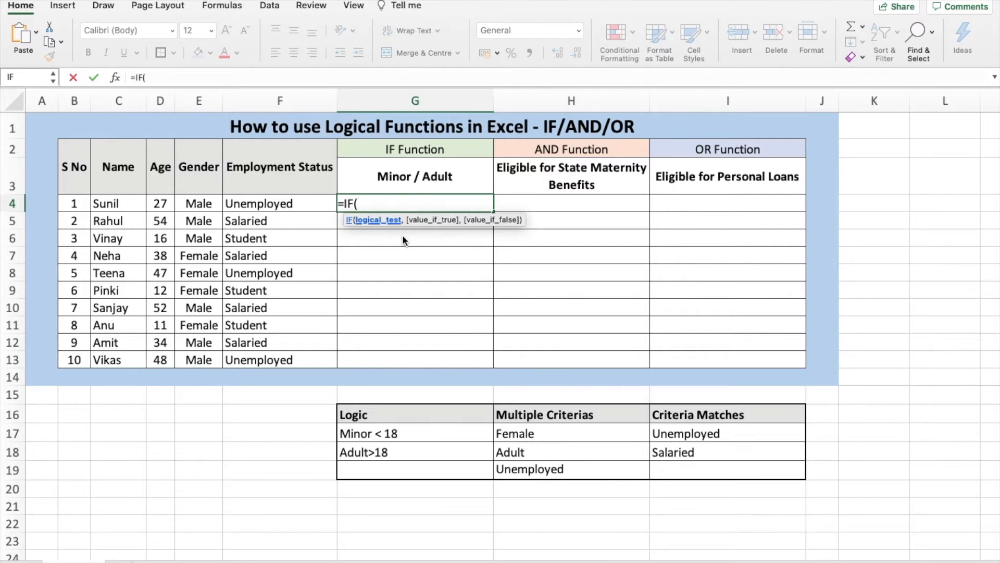
{"action": "key", "text": "Left"}
{"action": "key", "text": "Left"}
{"action": "key", "text": "Left"}
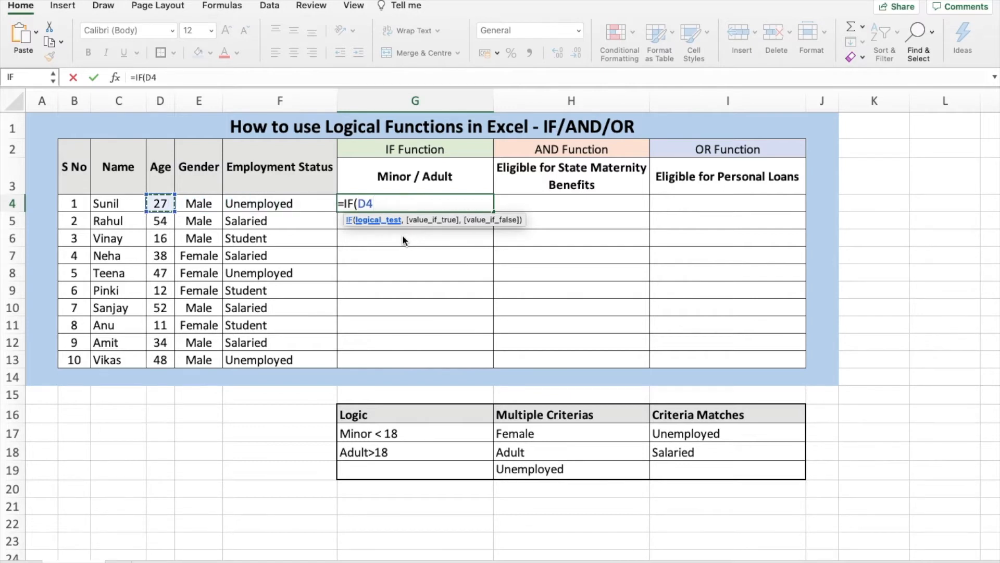
{"action": "type", "text": "<18"}
{"action": "type", "text": ",\""}
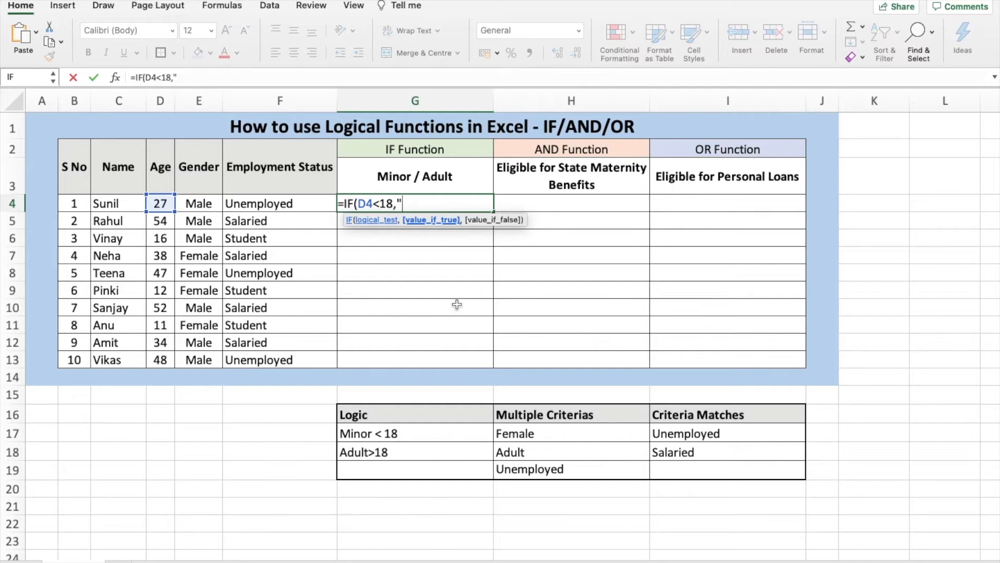
{"action": "type", "text": "Minor\","}
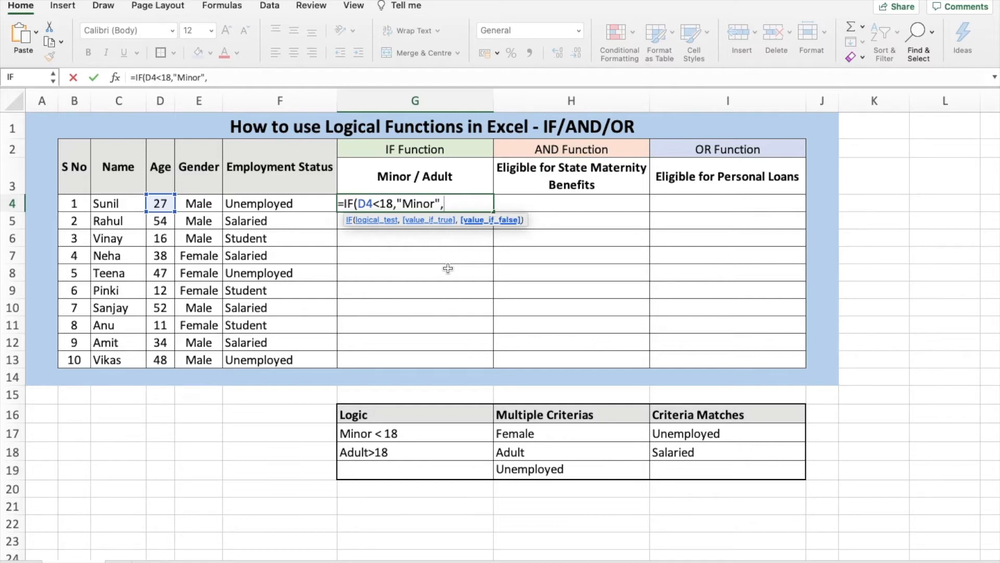
{"action": "type", "text": "\"Adult\")"}
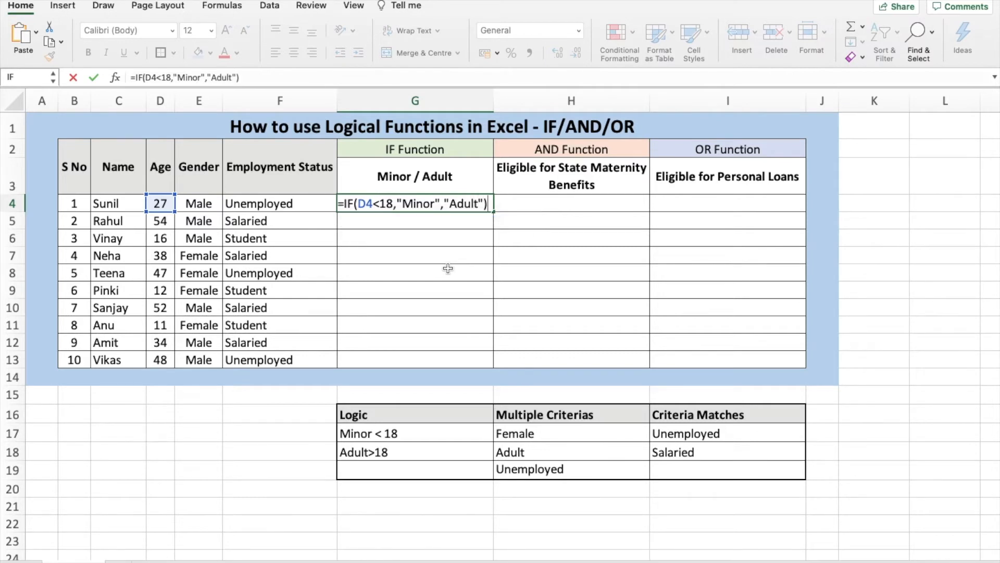
{"action": "key", "text": "Return"}
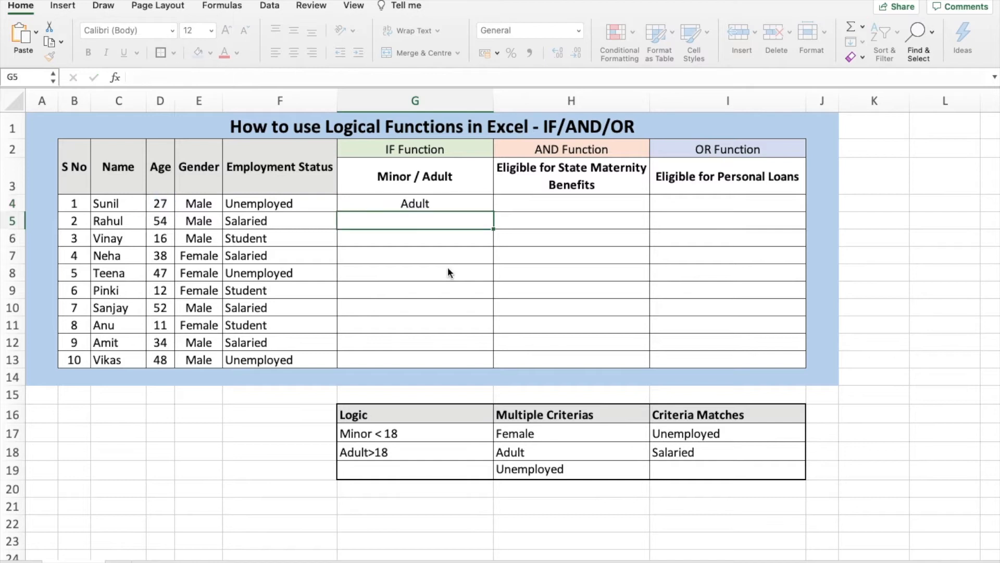
Step: Check the G4 formula against the age in D4 and fill it down through G13
{"action": "left_click", "coordinate": [436, 205]}
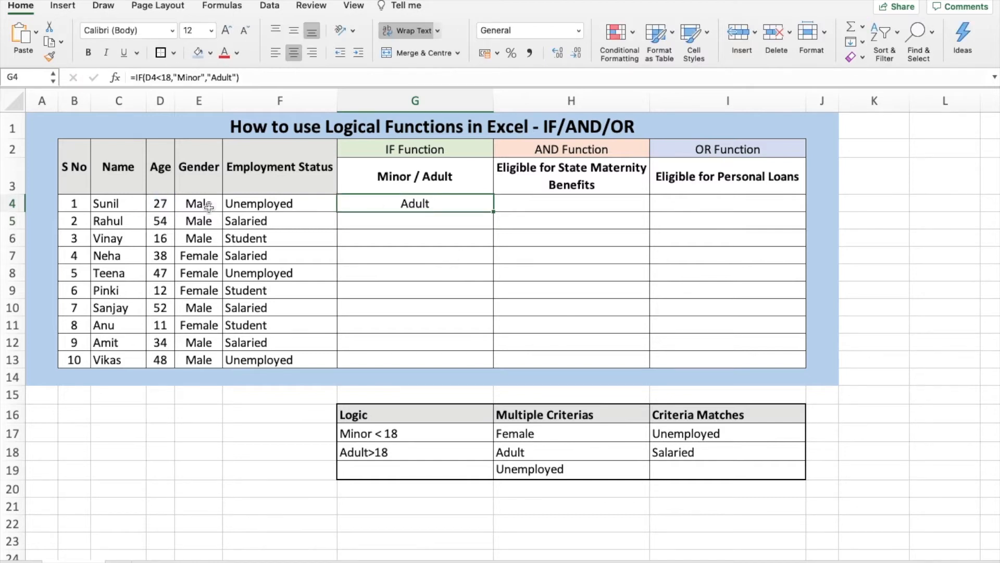
{"action": "left_click", "coordinate": [170, 206]}
{"action": "left_click", "coordinate": [456, 205]}
{"action": "left_click_drag", "start_coordinate": [492, 214], "coordinate": [489, 362]}
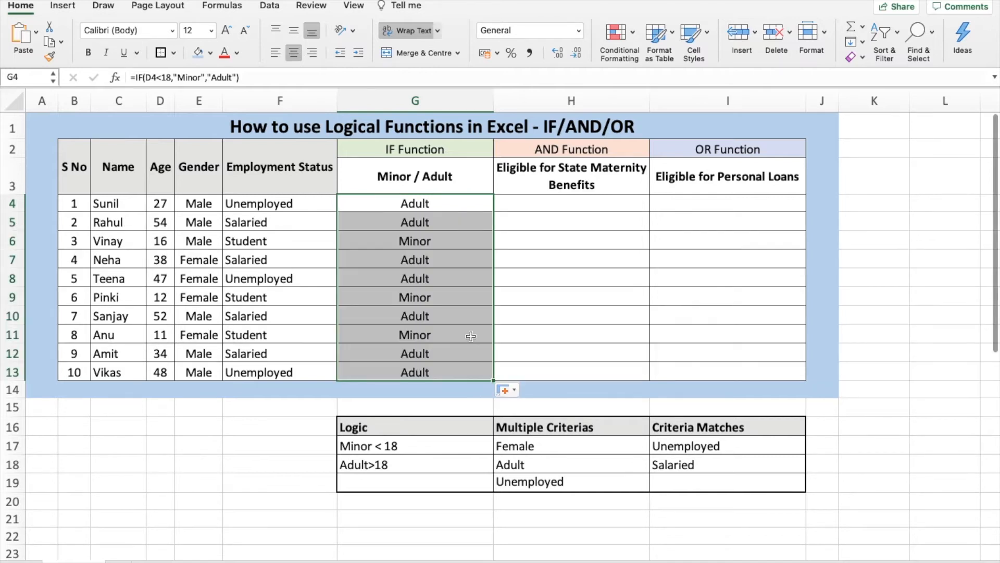
Step: Compare the Minor / Adult results with the logic criteria and the ages in rows 6 and 8
{"action": "left_click_drag", "start_coordinate": [376, 203], "coordinate": [383, 365]}
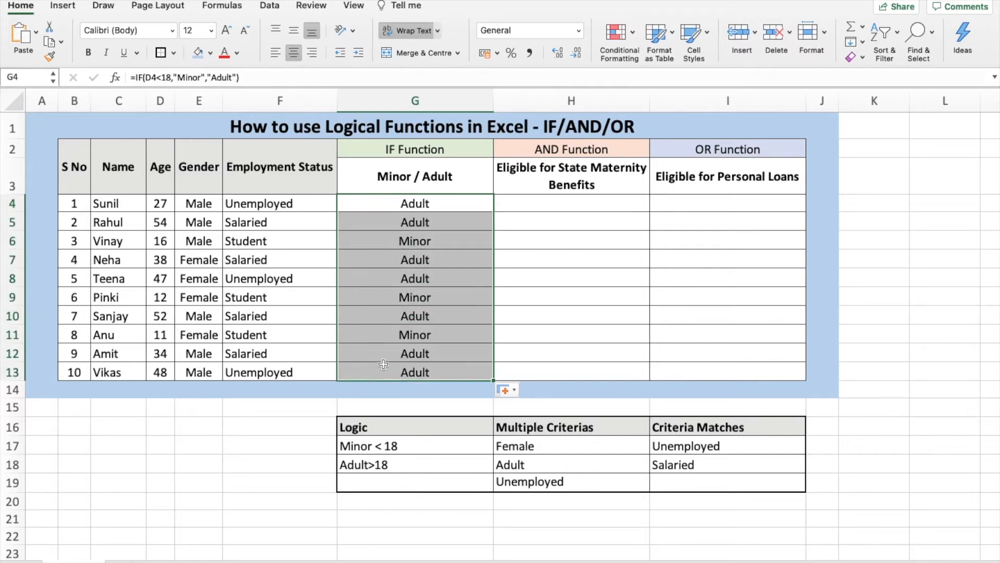
{"action": "left_click", "coordinate": [430, 448]}
{"action": "left_click", "coordinate": [415, 467]}
{"action": "left_click", "coordinate": [405, 240]}
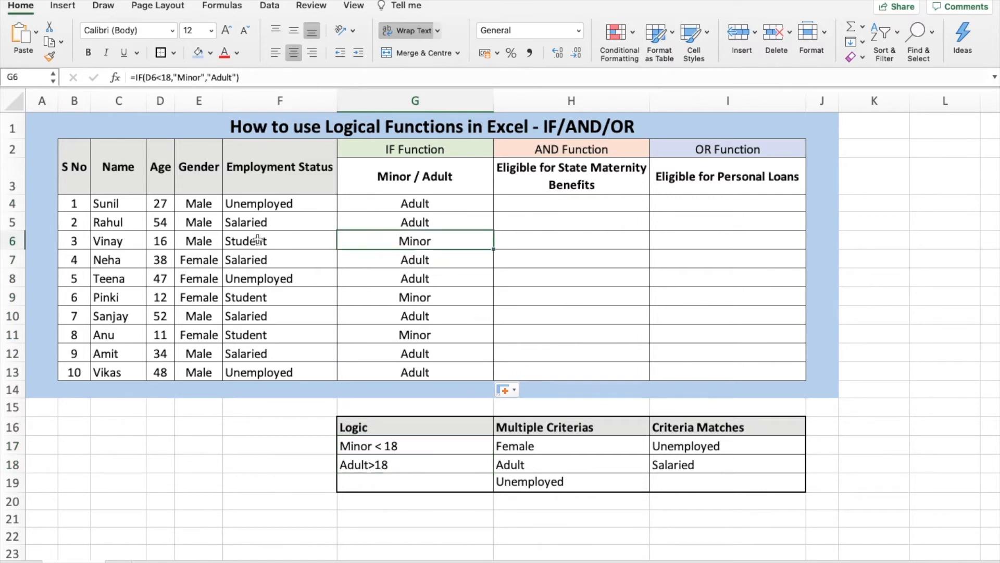
{"action": "left_click", "coordinate": [168, 240]}
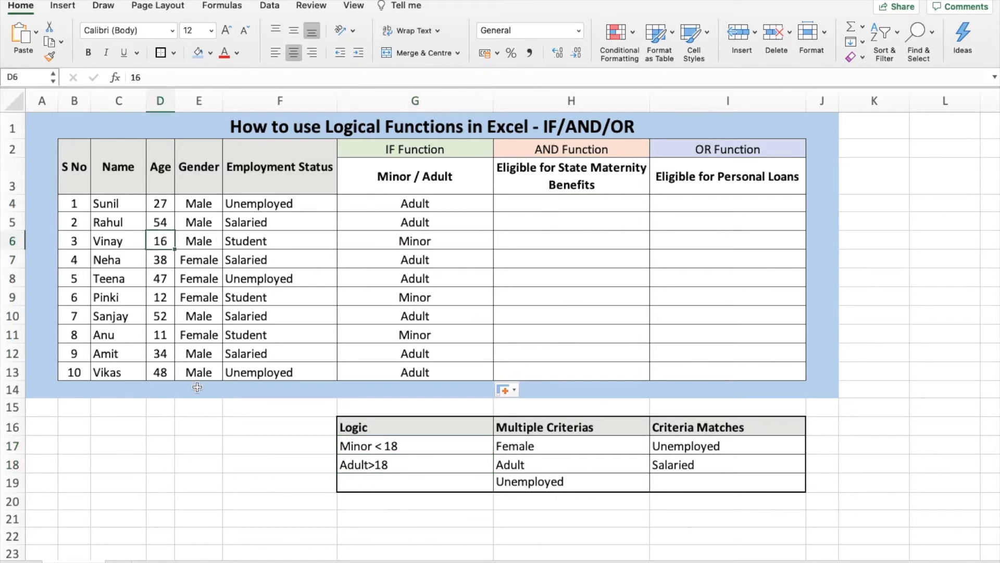
{"action": "left_click", "coordinate": [386, 284]}
{"action": "left_click", "coordinate": [166, 280]}
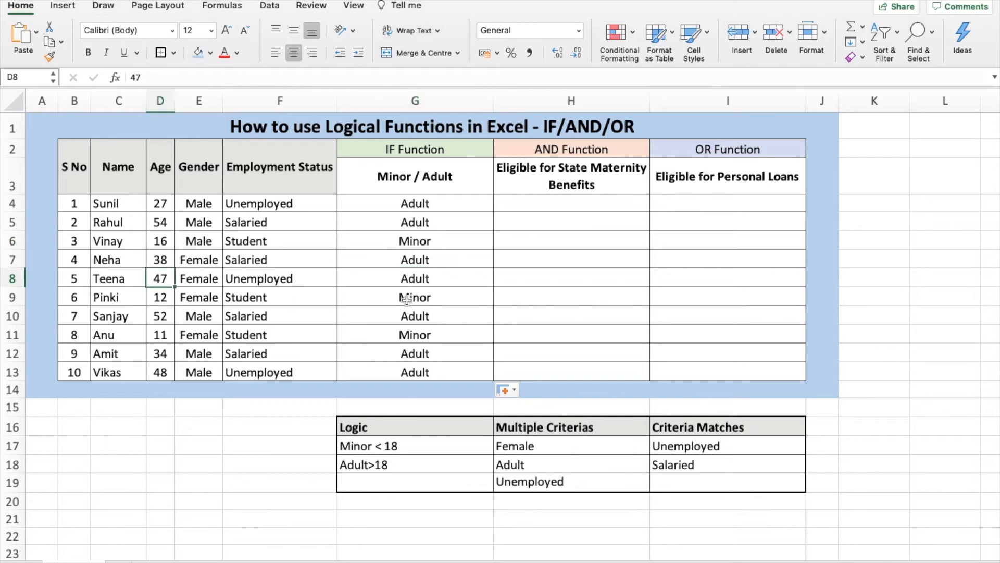
Step: Review the State Maternity Benefits column and its multiple criteria: Female, Adult and Unemployed
{"action": "left_click", "coordinate": [537, 205]}
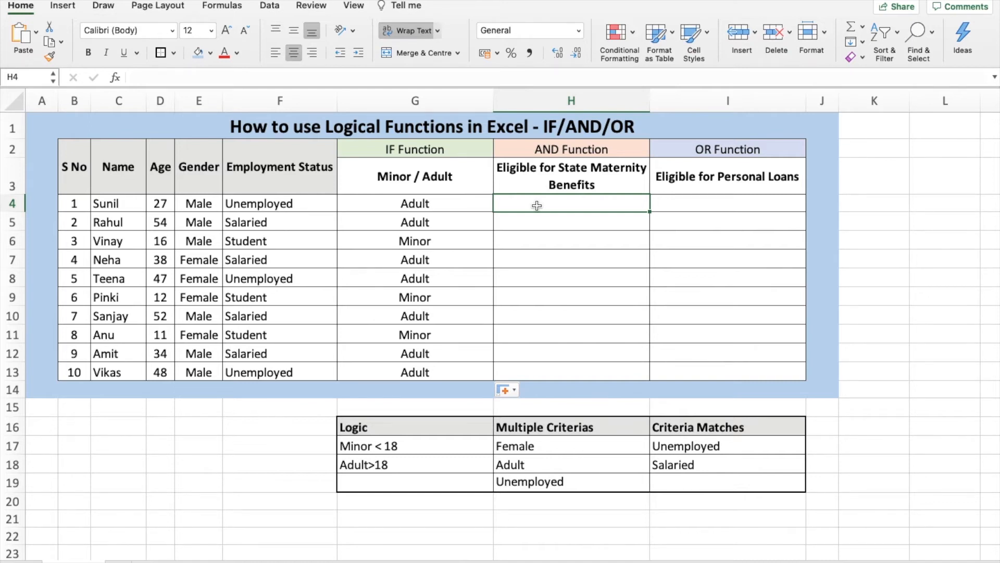
{"action": "left_click", "coordinate": [630, 426]}
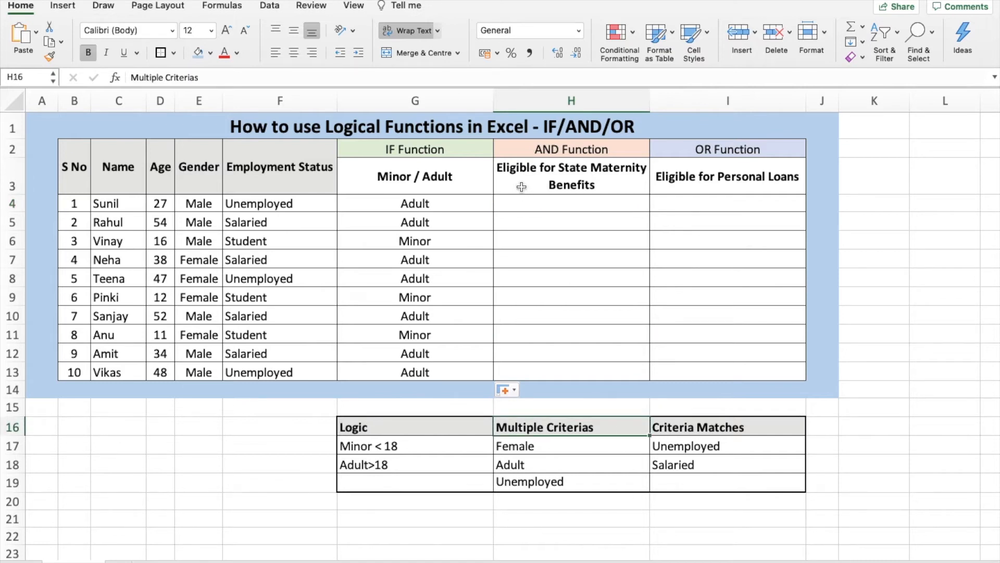
{"action": "left_click_drag", "start_coordinate": [126, 203], "coordinate": [128, 372]}
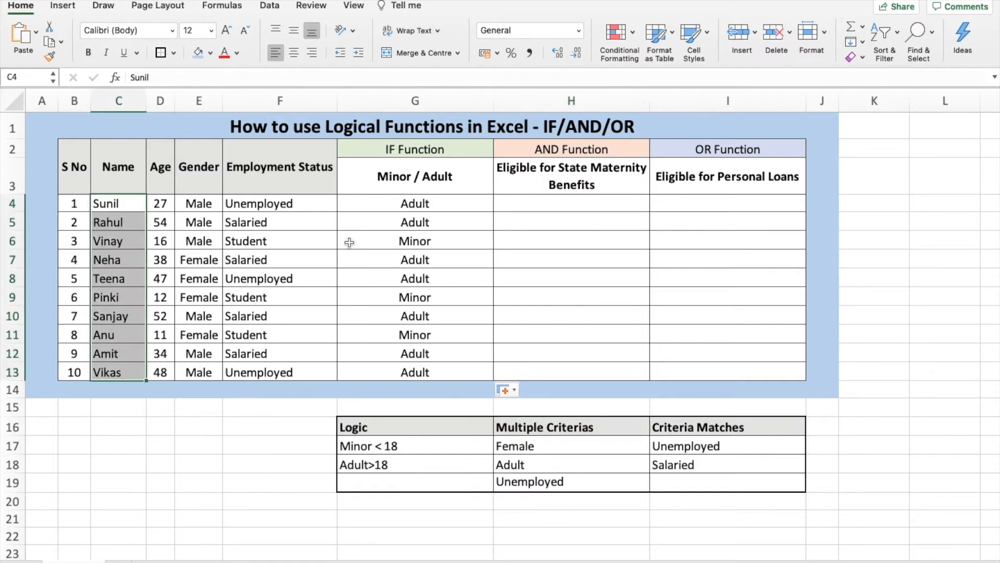
{"action": "left_click", "coordinate": [522, 185]}
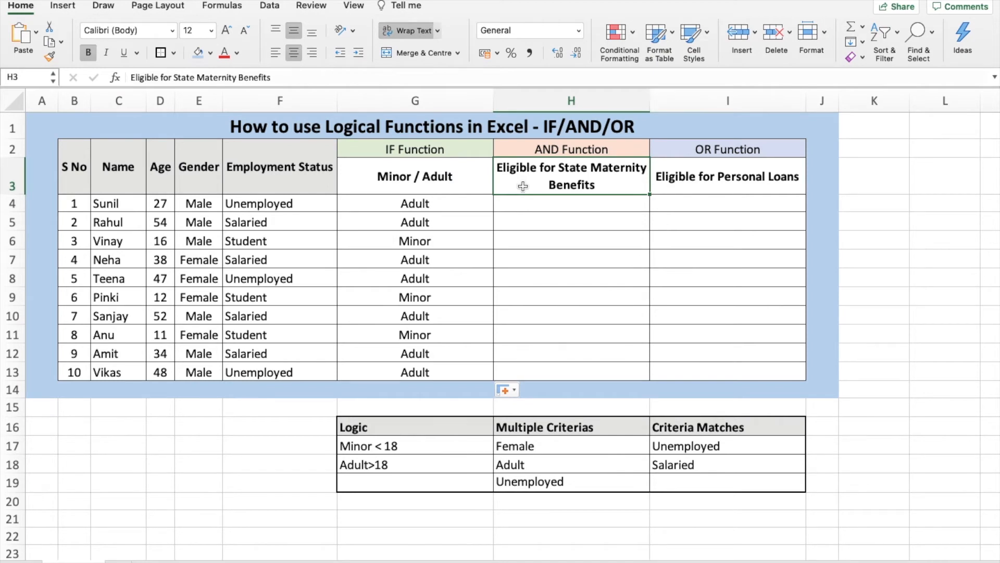
{"action": "left_click", "coordinate": [614, 428]}
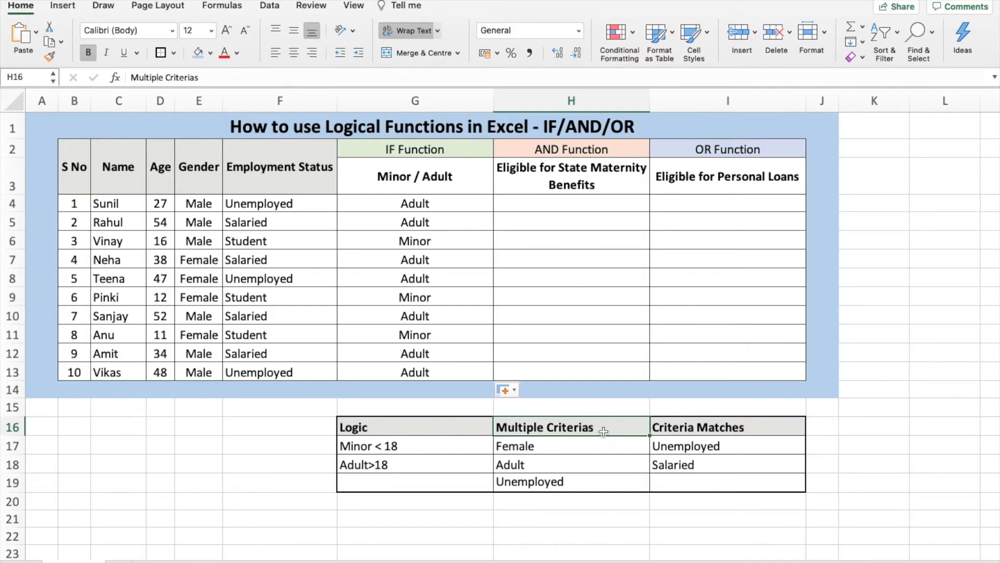
{"action": "left_click", "coordinate": [589, 449]}
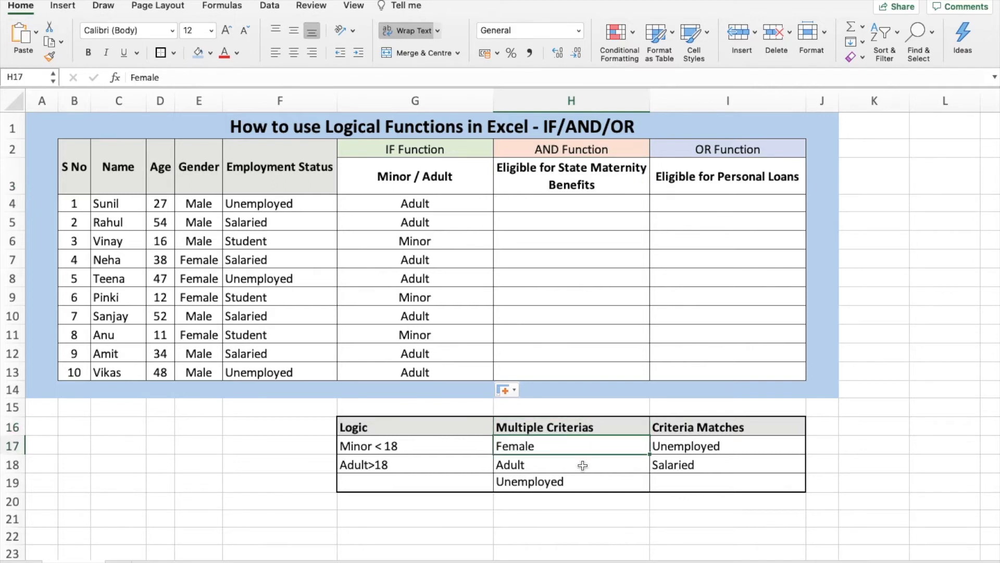
{"action": "left_click", "coordinate": [582, 466]}
{"action": "left_click", "coordinate": [579, 484]}
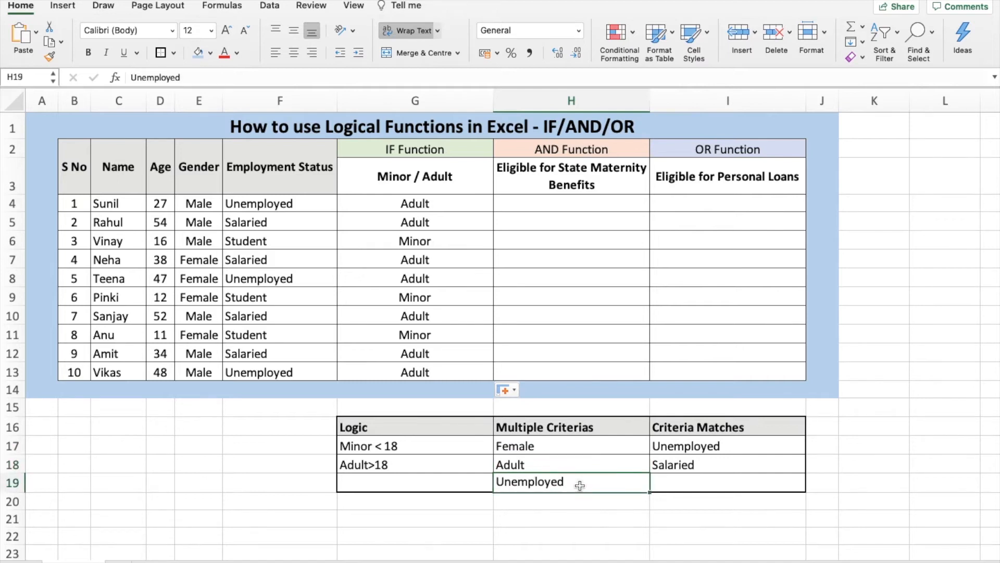
Step: Begin an AND formula in cell H4 of the State Maternity Benefits column with the condition E4="Female"
{"action": "left_click", "coordinate": [538, 205]}
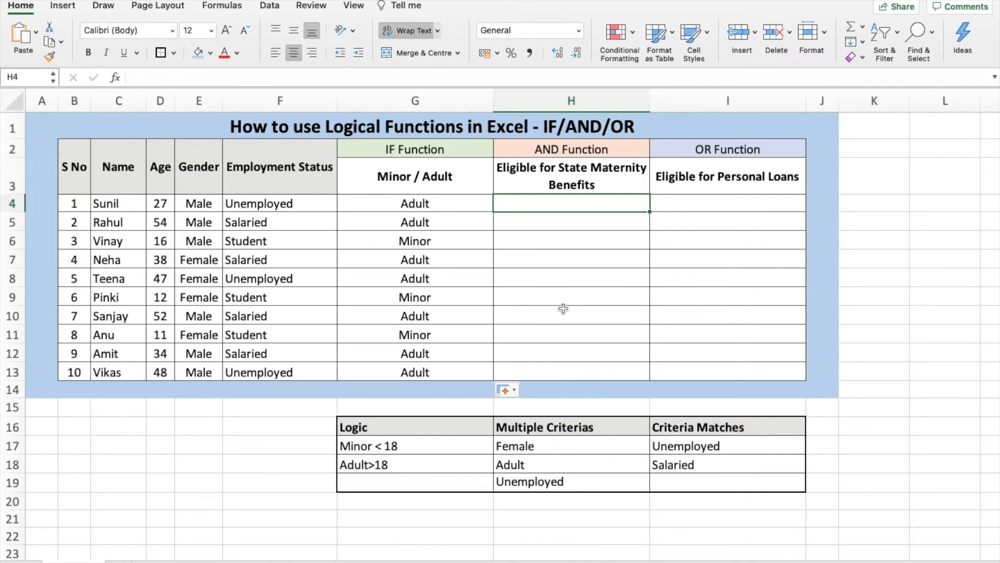
{"action": "type", "text": "=and"}
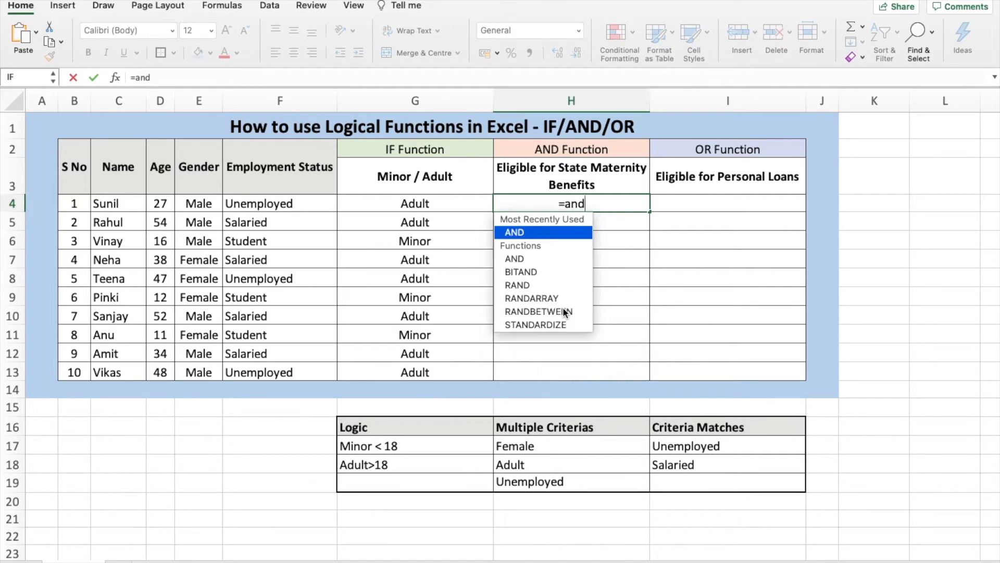
{"action": "key", "text": "Tab"}
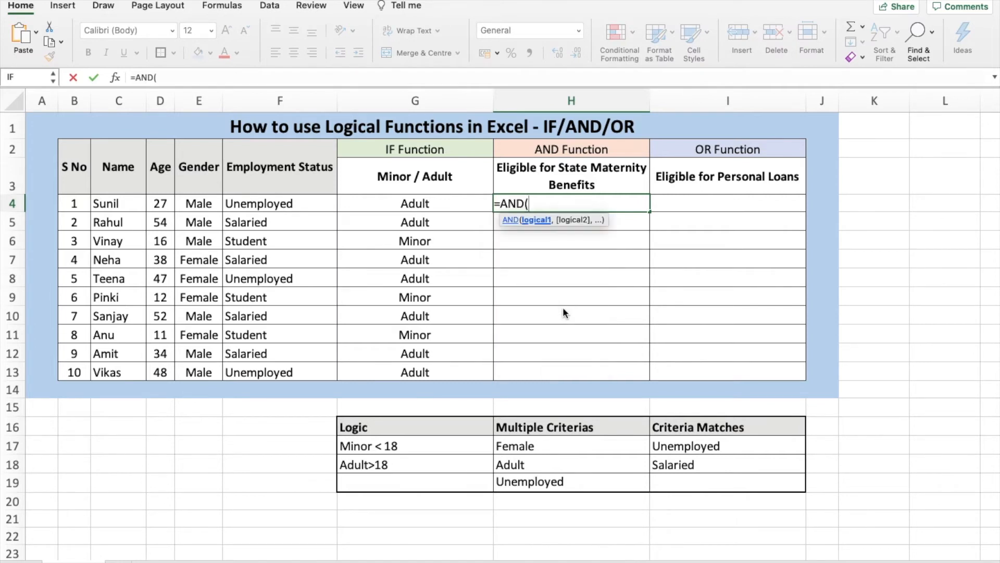
{"action": "key", "text": "Left"}
{"action": "key", "text": "Left"}
{"action": "key", "text": "Left"}
{"action": "type", "text": "="}
{"action": "type", "text": "\"Fe"}
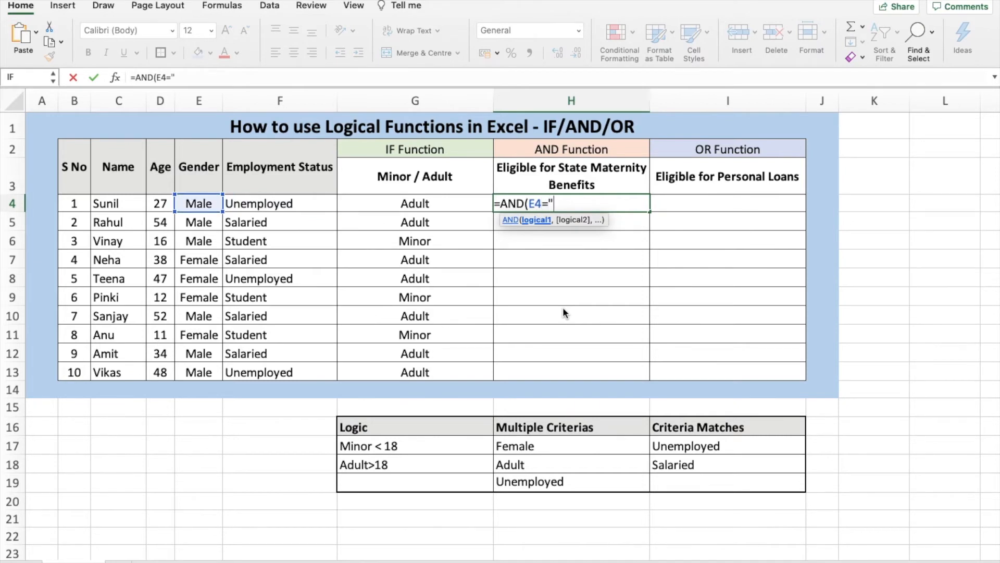
{"action": "type", "text": "male\":"}
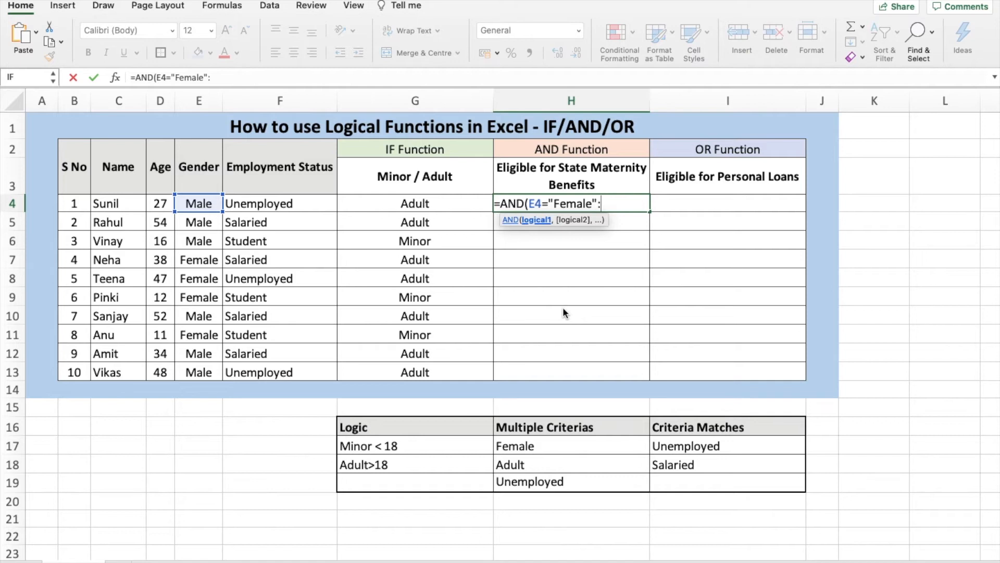
{"action": "key", "text": "BackSpace"}
{"action": "type", "text": ","}
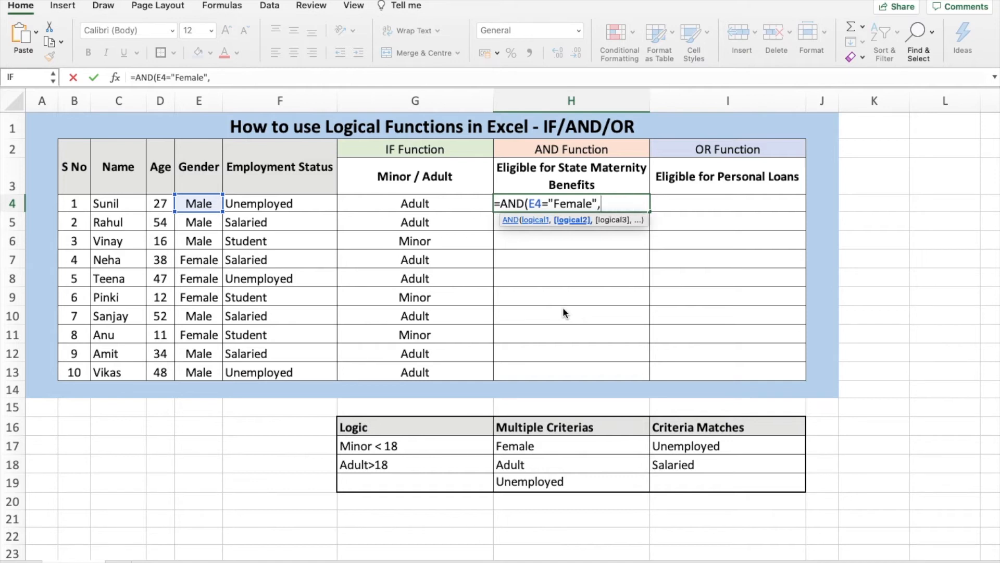
Step: Add the condition G4="Adult" and an F4 condition for "Unemployed" to the H4 formula and try to enter it
{"action": "type", "text": "G4"}
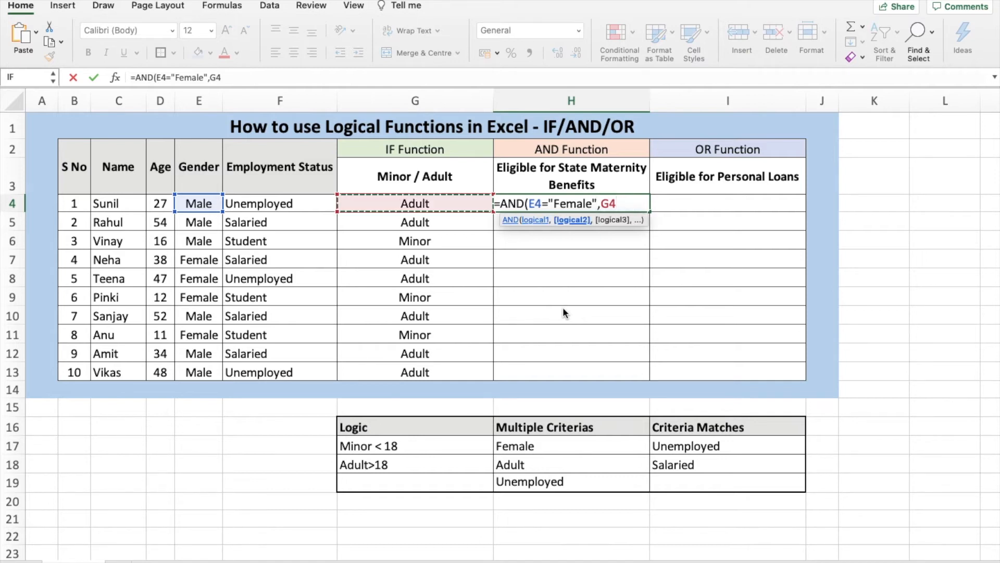
{"action": "type", "text": "=\"Adult"}
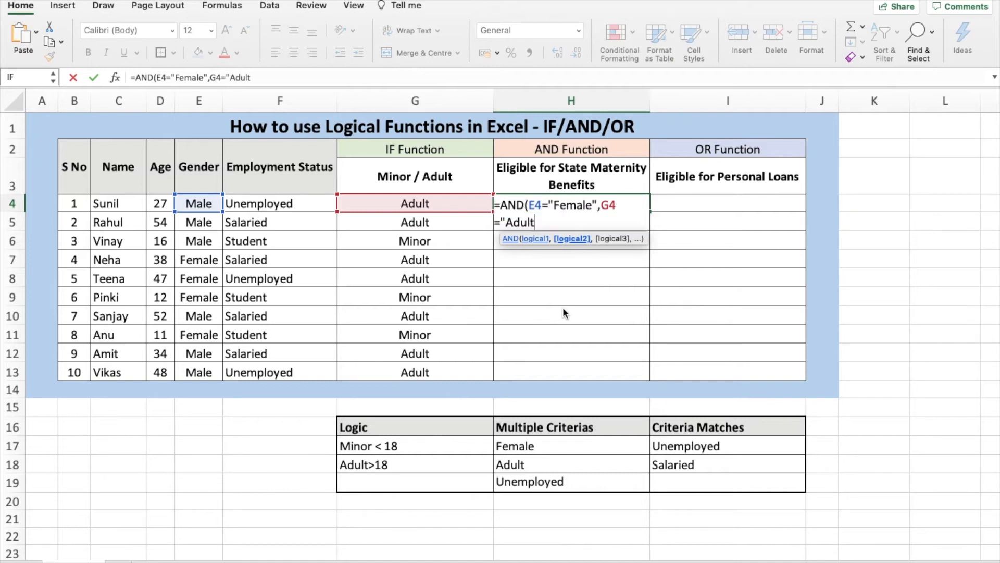
{"action": "type", "text": "\","}
{"action": "key", "text": "Left"}
{"action": "key", "text": "Left"}
{"action": "type", "text": "\"Unempl"}
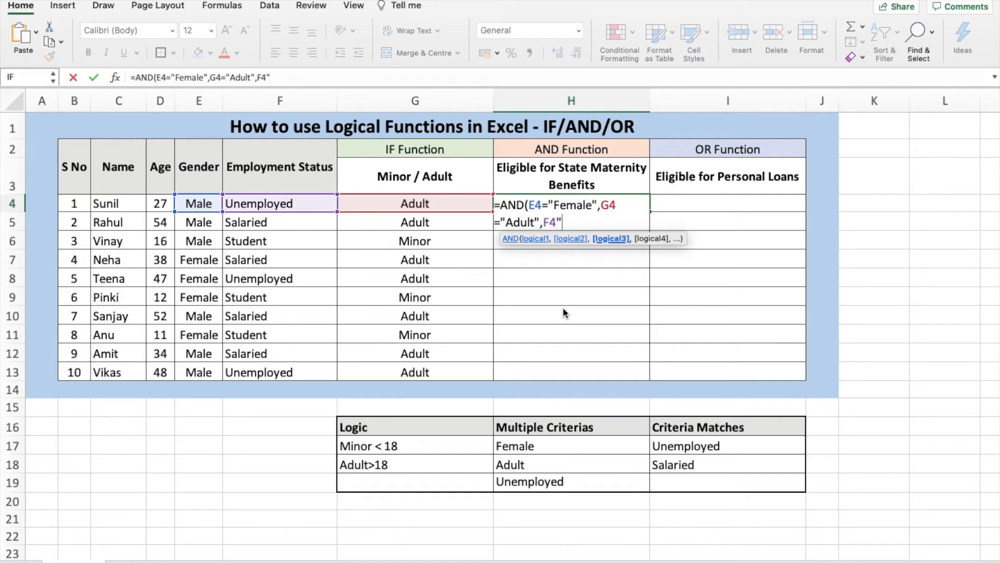
{"action": "type", "text": "oye"}
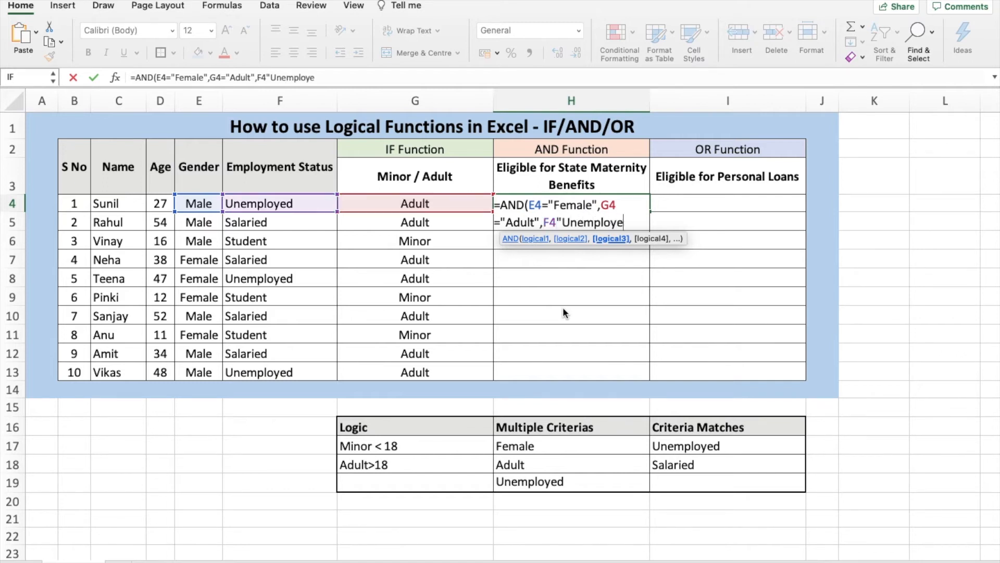
{"action": "type", "text": "d\")"}
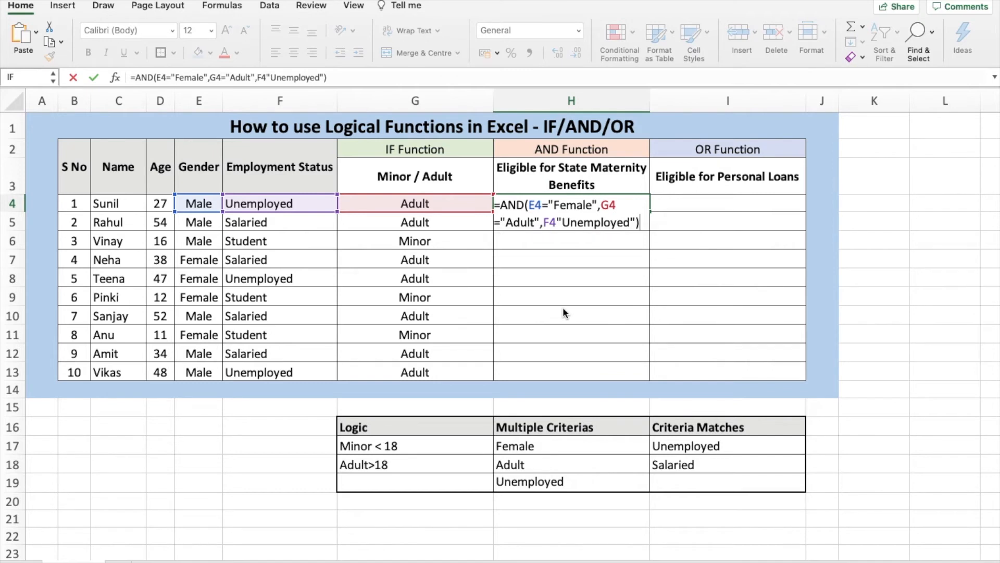
{"action": "key", "text": "Return"}
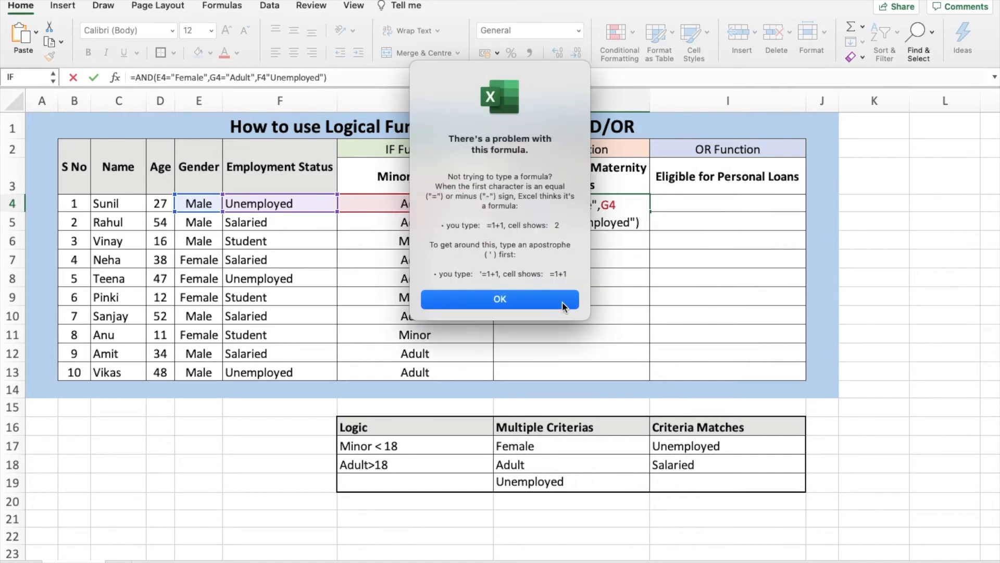
{"action": "left_click", "coordinate": [562, 303]}
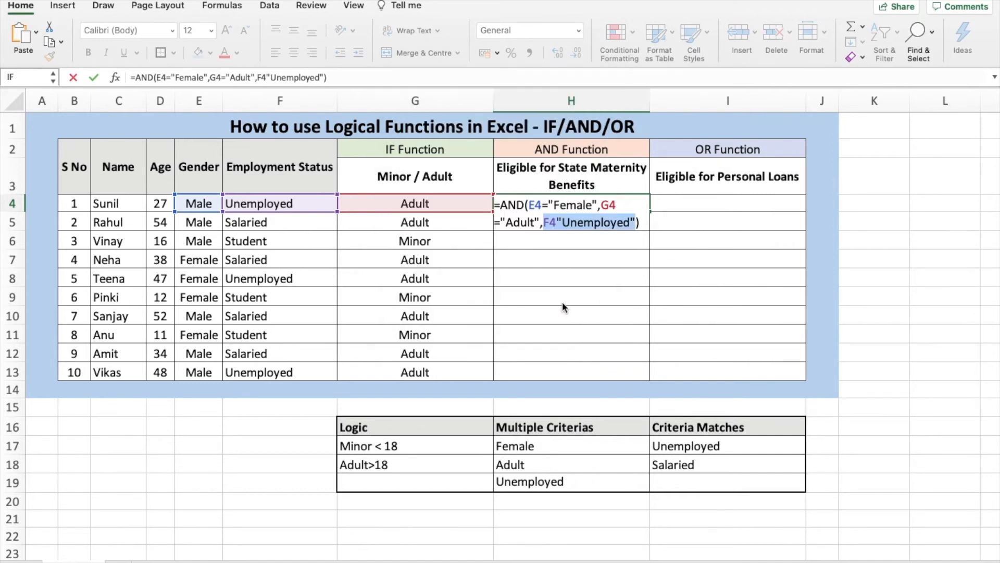
Step: Insert the missing equals sign so the third condition in H4 reads F4="Unemployed", and enter the formula
{"action": "left_click", "coordinate": [566, 224]}
{"action": "type", "text": "="}
{"action": "key", "text": "Return"}
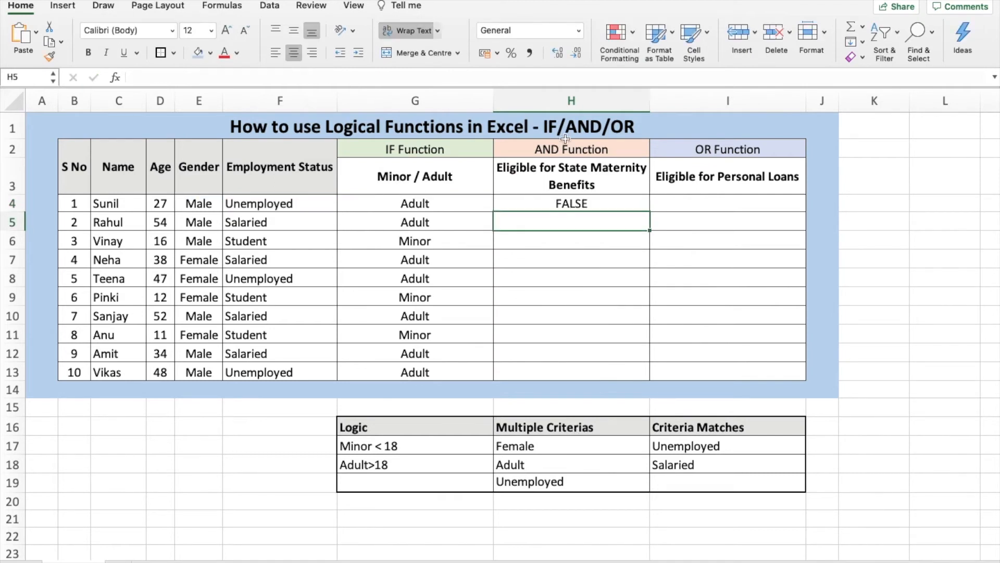
Step: Check the H4 result against row 4's gender, employment status and Minor / Adult values and the multiple criteria in H17:H19
{"action": "left_click", "coordinate": [639, 207]}
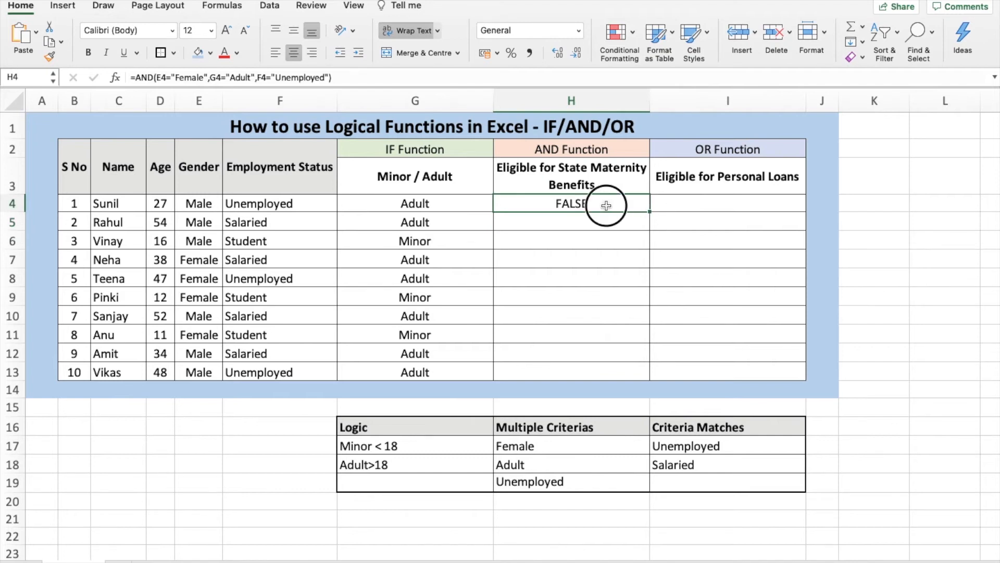
{"action": "left_click", "coordinate": [207, 207]}
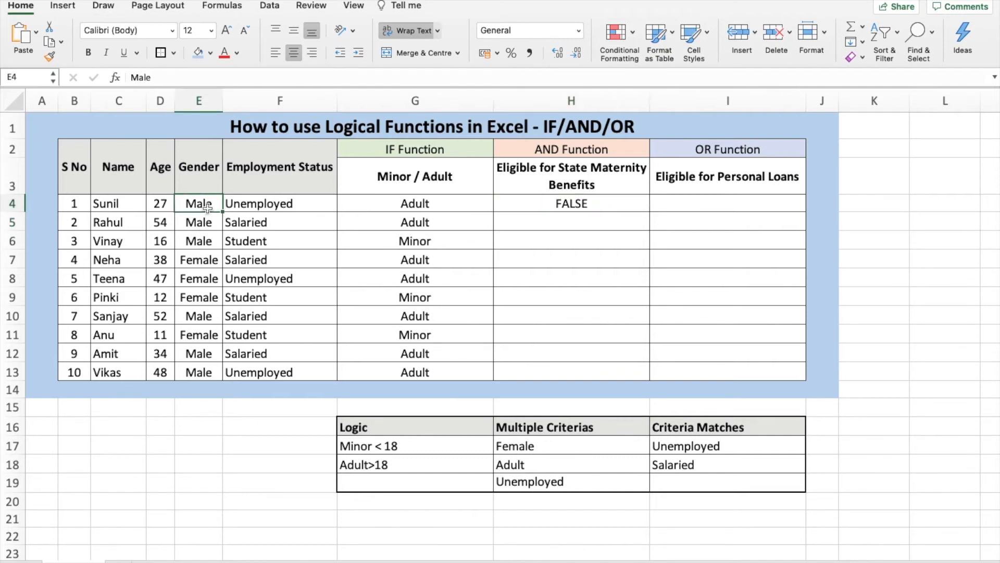
{"action": "left_click", "coordinate": [324, 206]}
{"action": "left_click", "coordinate": [380, 208]}
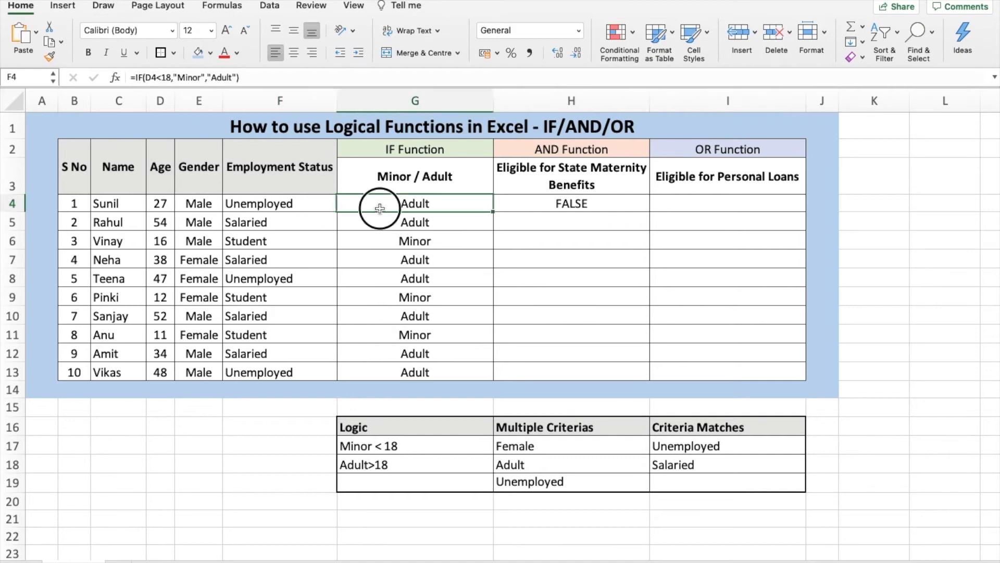
{"action": "left_click", "coordinate": [555, 445]}
{"action": "left_click_drag", "start_coordinate": [555, 445], "coordinate": [552, 481]}
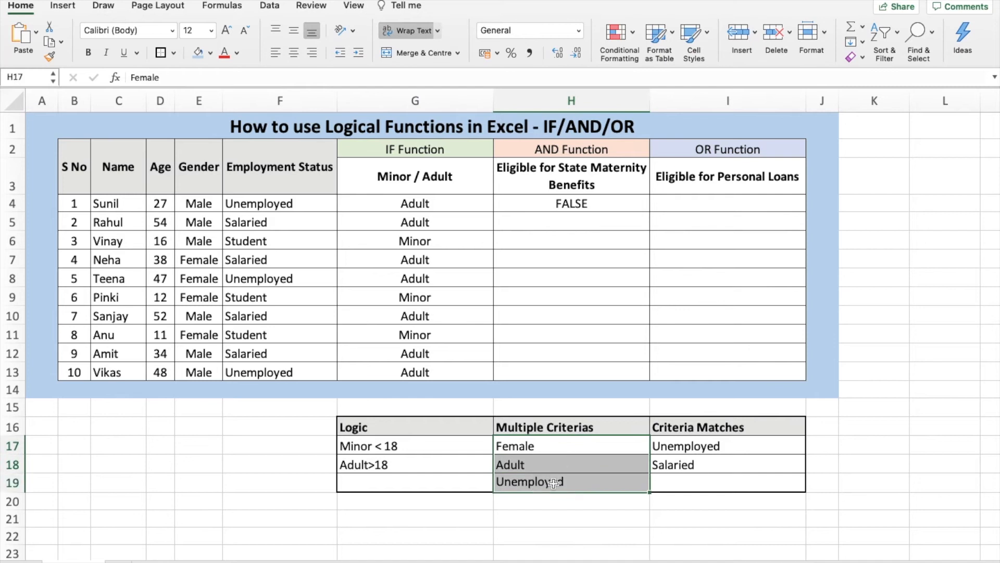
Step: Fill the AND formula from H4 down through H13
{"action": "left_click", "coordinate": [530, 204]}
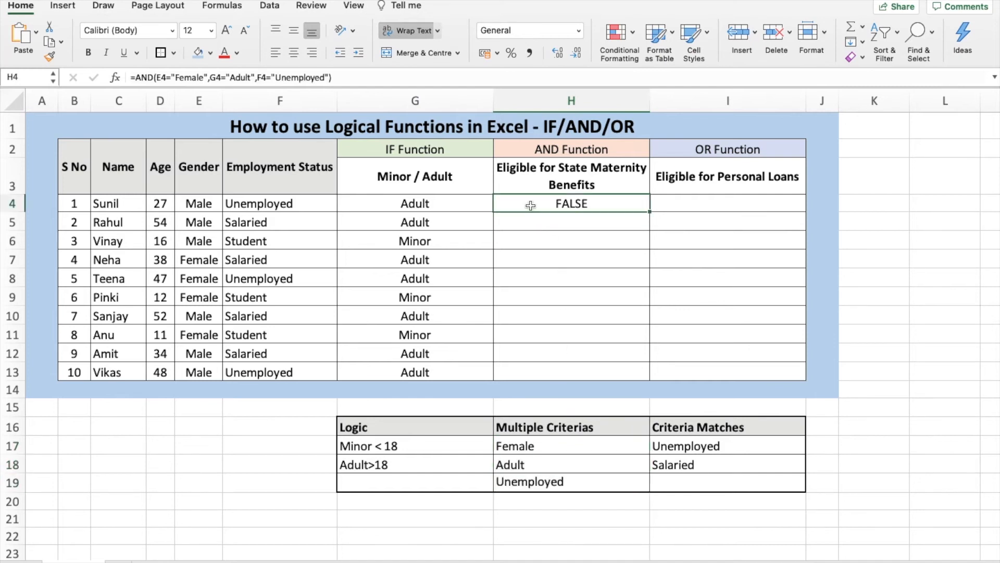
{"action": "left_click", "coordinate": [652, 212]}
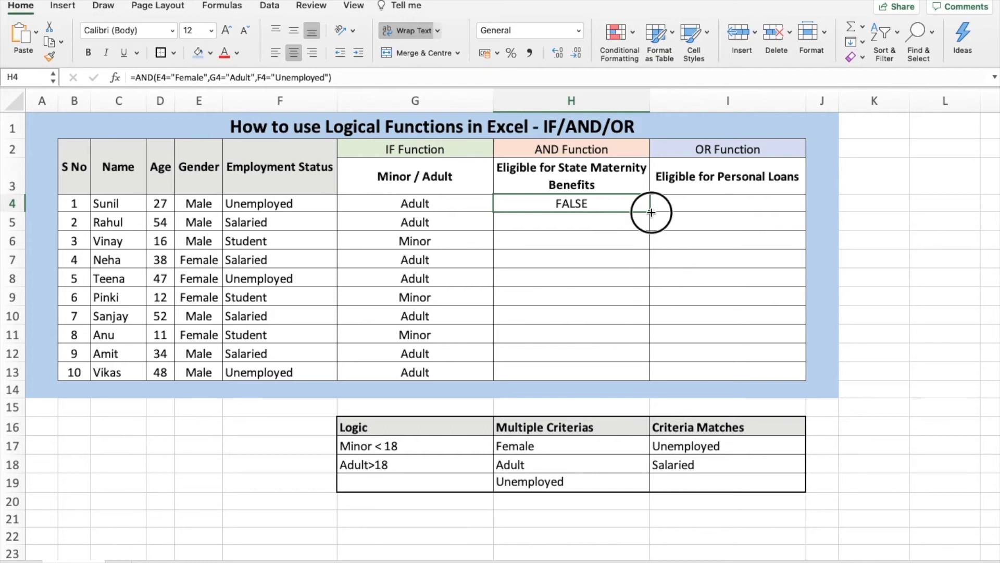
{"action": "left_click_drag", "start_coordinate": [651, 213], "coordinate": [652, 374]}
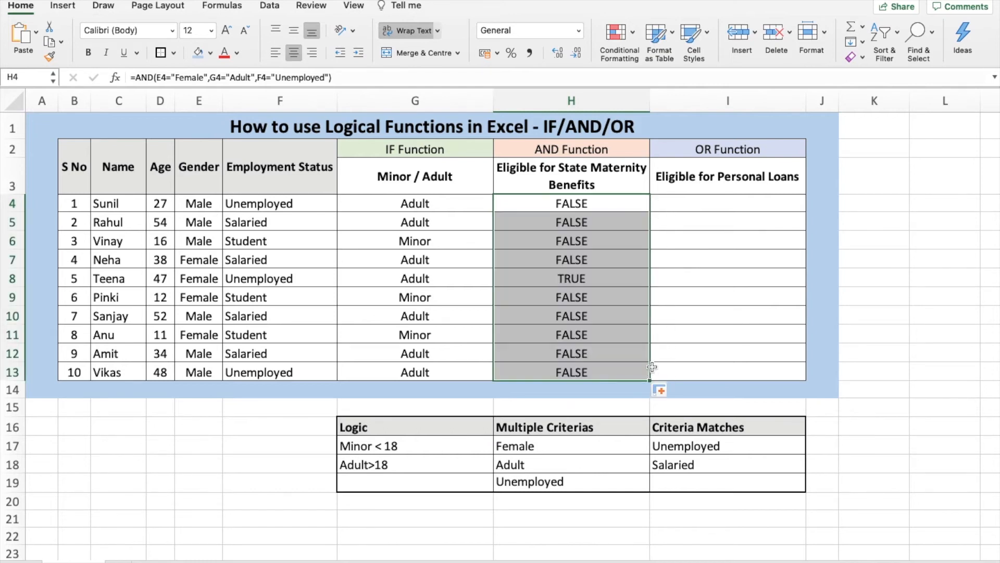
Step: Compare the H8 result with row 8's gender, employment status and Minor / Adult values, the AND Function heading and the multiple criteria
{"action": "left_click", "coordinate": [598, 275]}
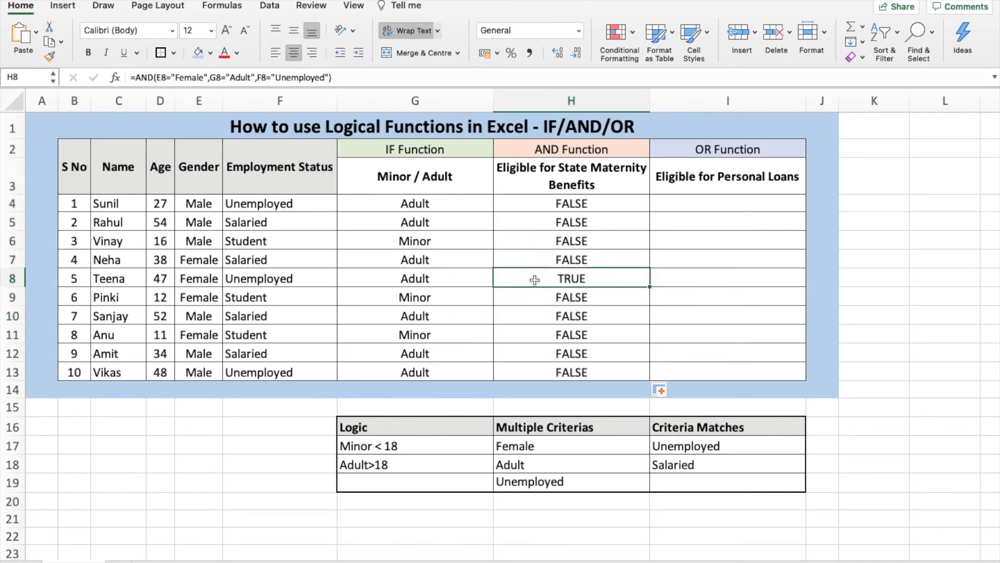
{"action": "left_click", "coordinate": [198, 280]}
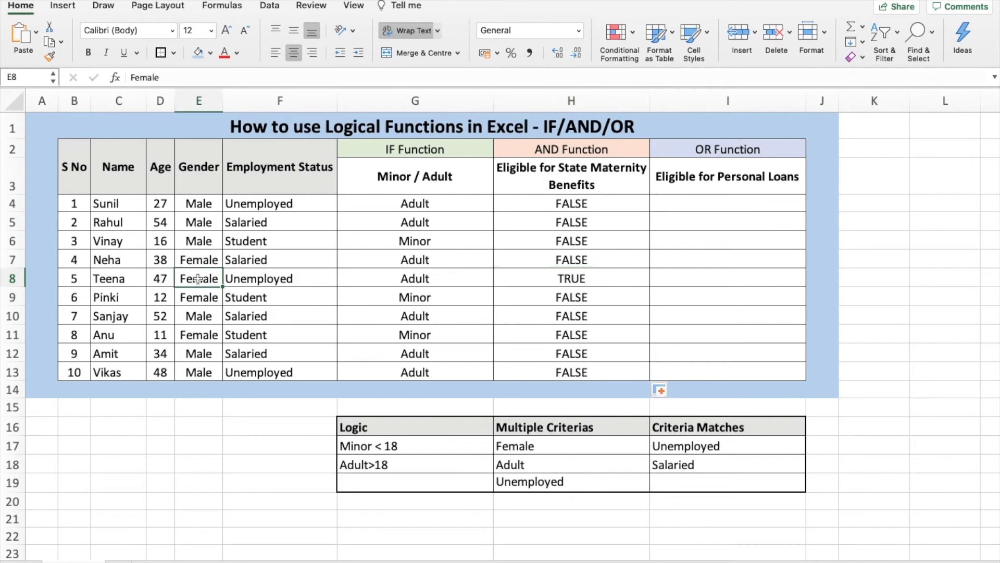
{"action": "left_click", "coordinate": [319, 280]}
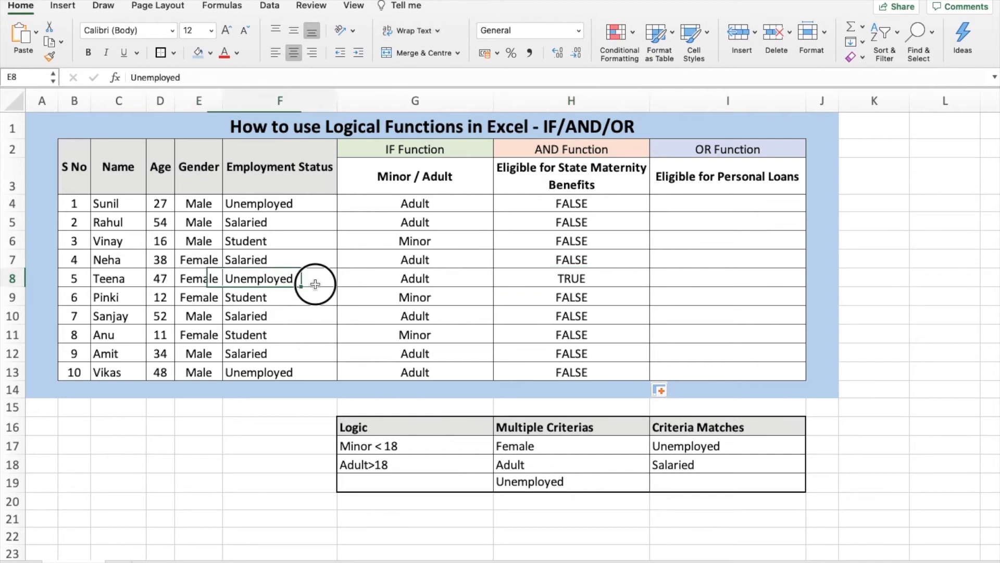
{"action": "left_click", "coordinate": [454, 282]}
{"action": "left_click", "coordinate": [11, 280]}
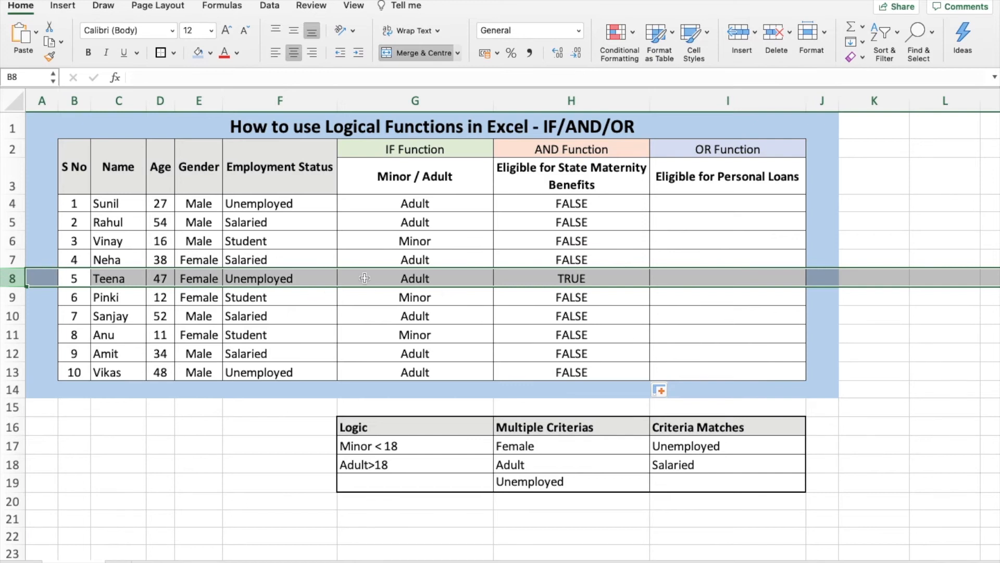
{"action": "left_click", "coordinate": [628, 280]}
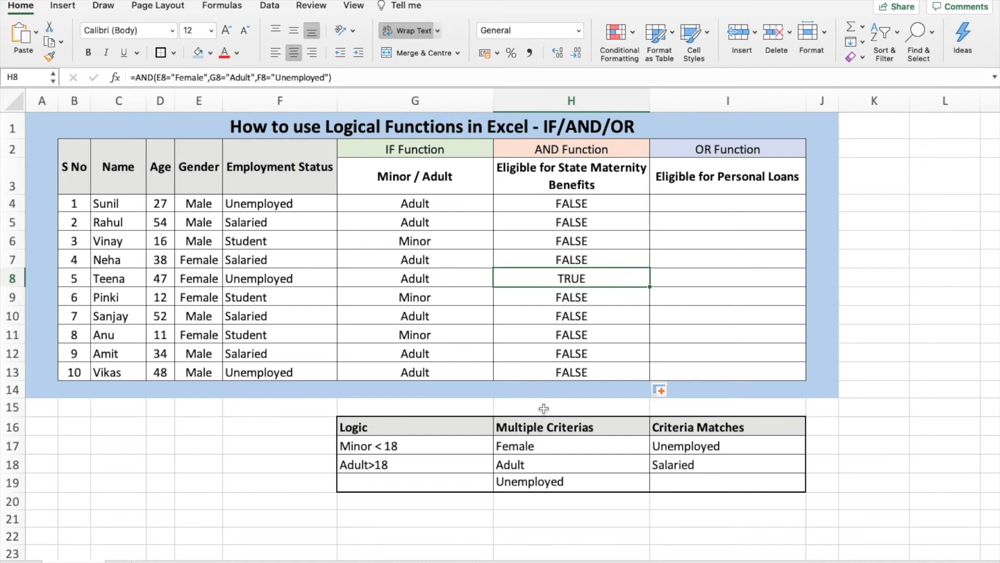
{"action": "left_click", "coordinate": [513, 155]}
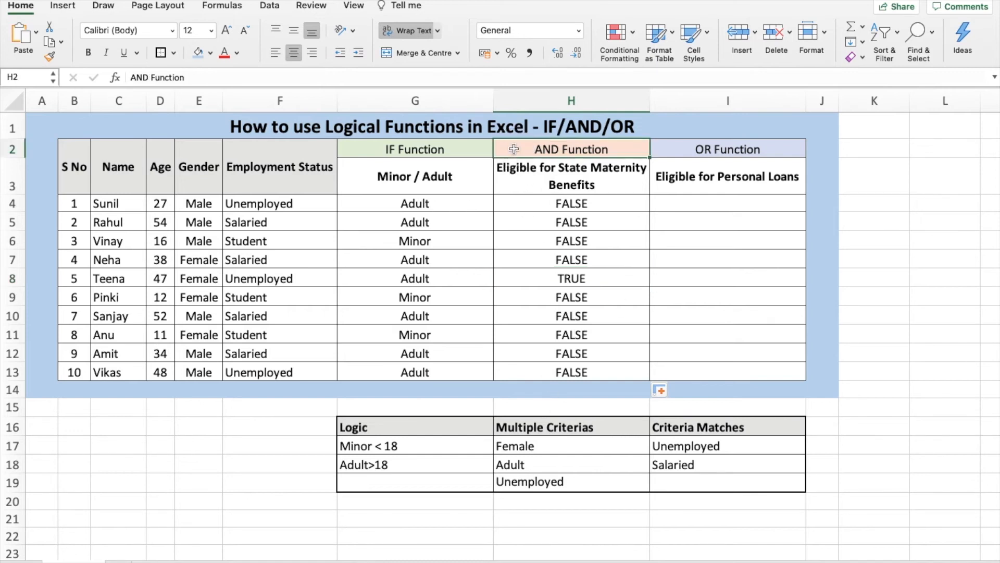
{"action": "left_click", "coordinate": [620, 427]}
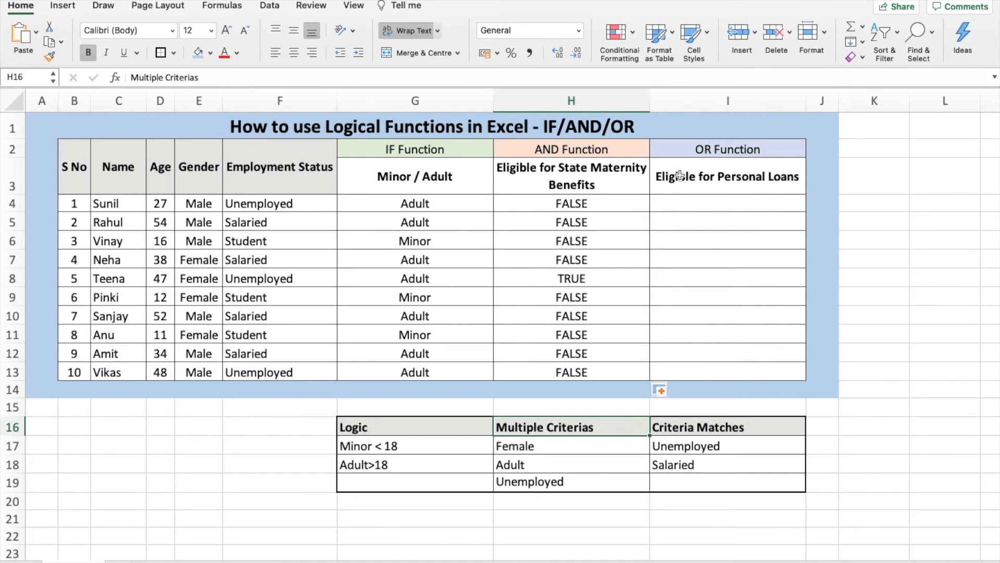
Step: Review the OR Function column for personal loans and its criteria matches, Unemployed and Salaried, against the Student status in row 6
{"action": "left_click", "coordinate": [674, 150]}
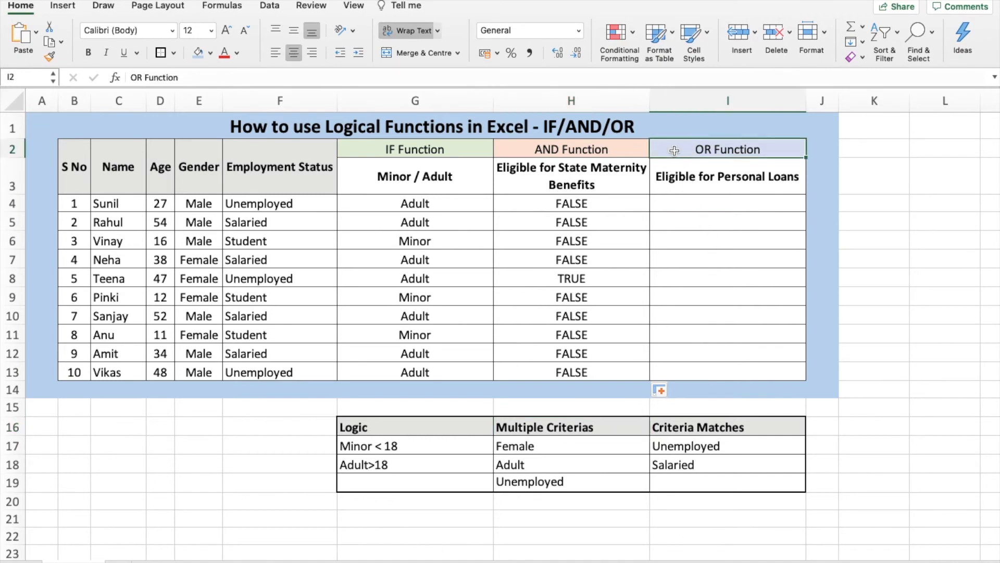
{"action": "left_click", "coordinate": [758, 429]}
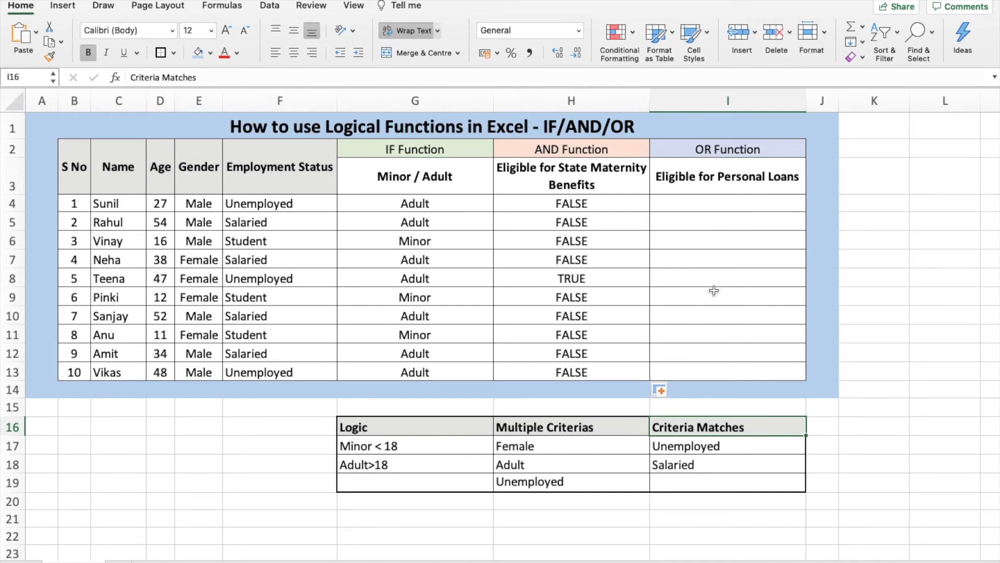
{"action": "left_click", "coordinate": [718, 190]}
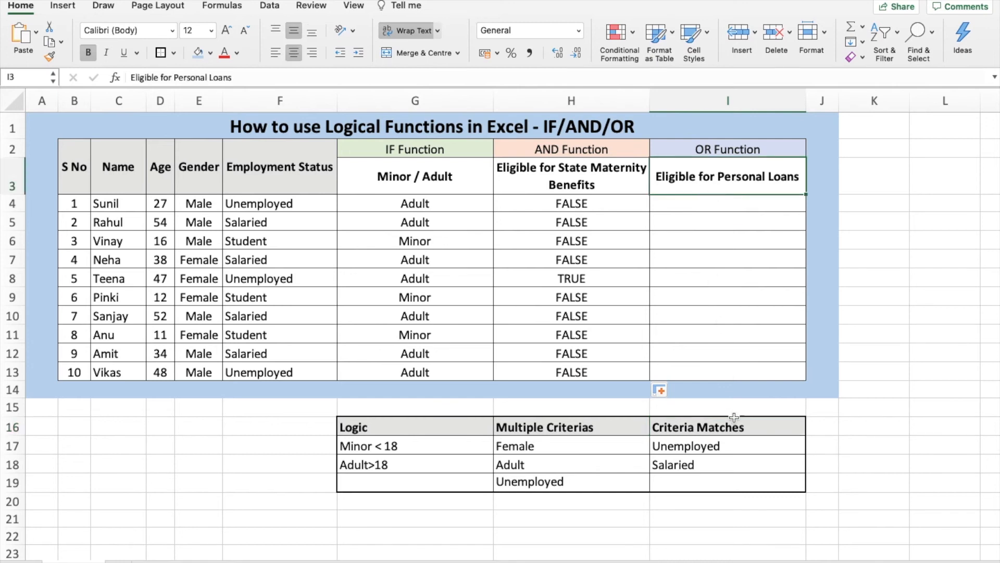
{"action": "left_click", "coordinate": [777, 426]}
{"action": "left_click", "coordinate": [748, 448]}
{"action": "left_click_drag", "start_coordinate": [748, 448], "coordinate": [746, 466]}
{"action": "left_click", "coordinate": [704, 181]}
{"action": "left_click", "coordinate": [691, 484]}
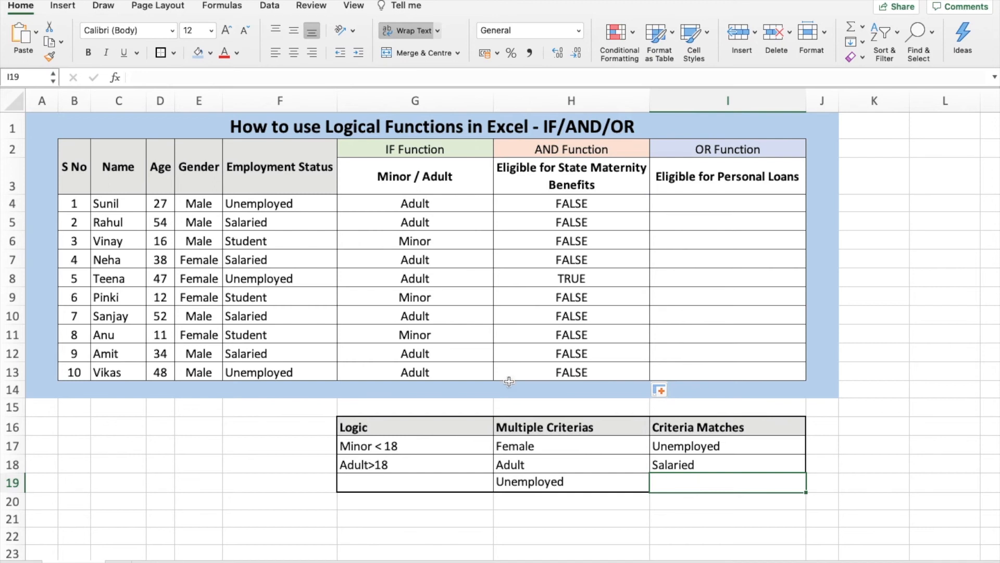
{"action": "left_click", "coordinate": [287, 245]}
{"action": "left_click", "coordinate": [703, 182]}
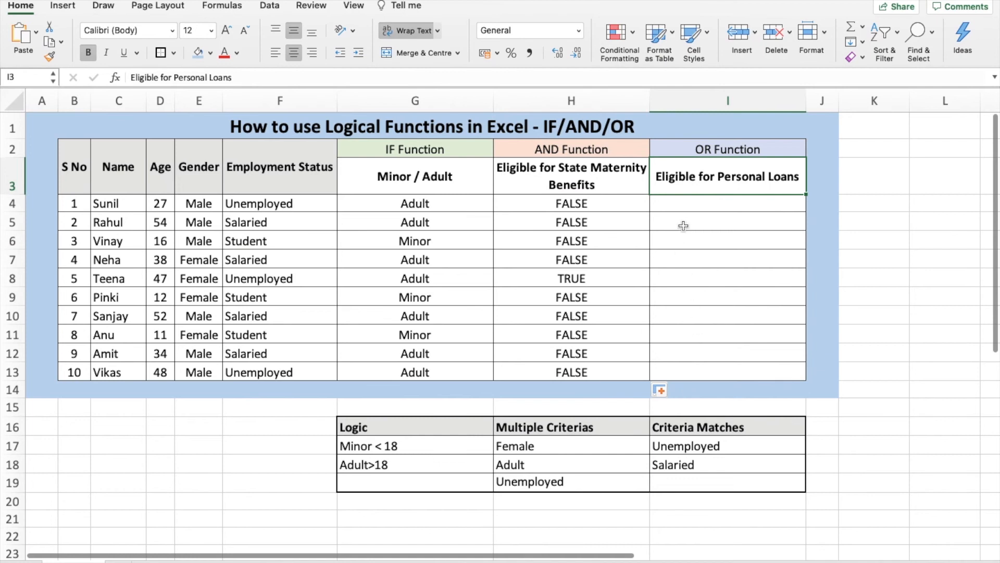
Step: Enter the formula =OR(F4="Unemployed",F4="Salaried") in I4 to test personal loan eligibility
{"action": "left_click", "coordinate": [699, 201]}
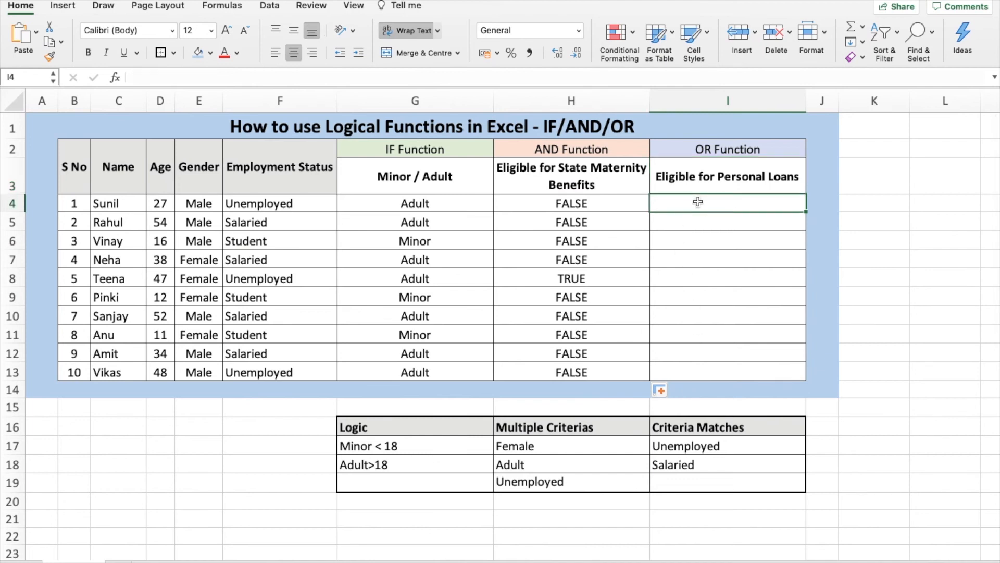
{"action": "type", "text": "=or"}
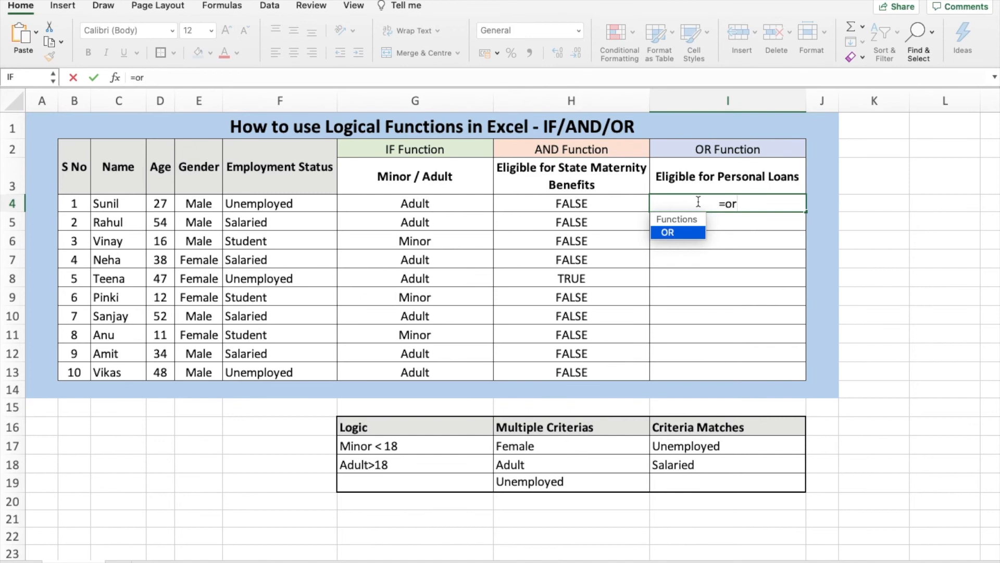
{"action": "key", "text": "Tab"}
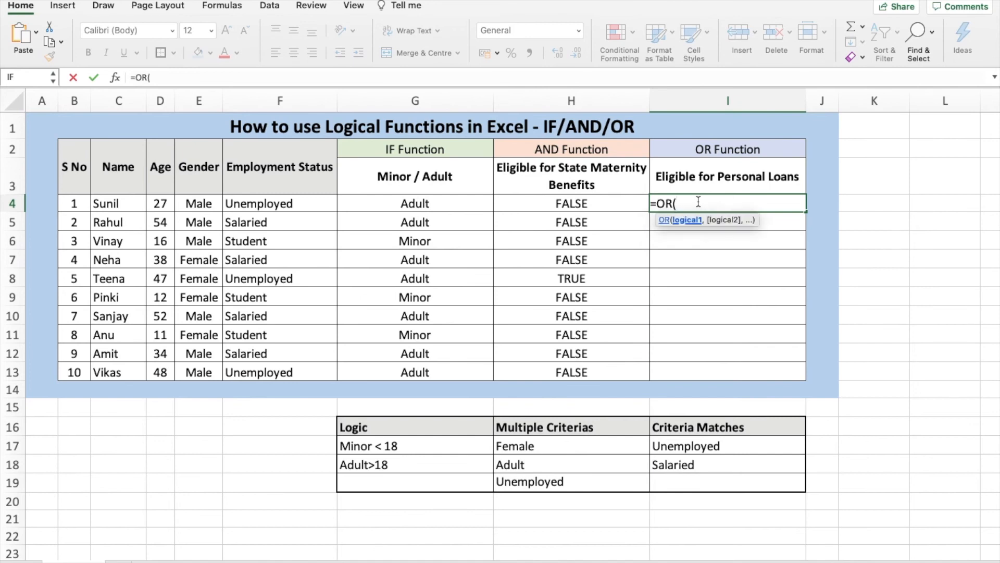
{"action": "key", "text": "Left"}
{"action": "key", "text": "Left"}
{"action": "key", "text": "Left"}
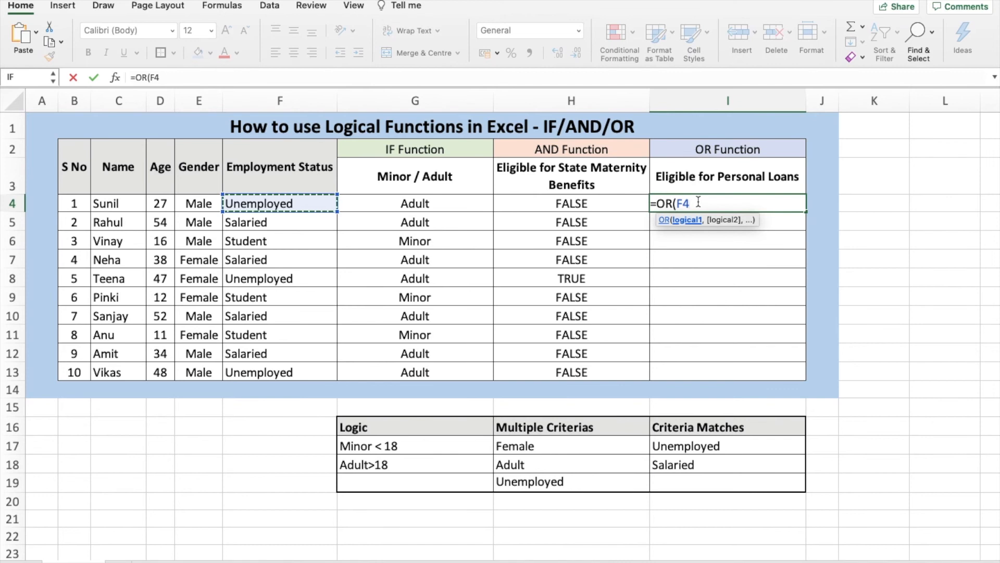
{"action": "type", "text": "=\"Unemployed"}
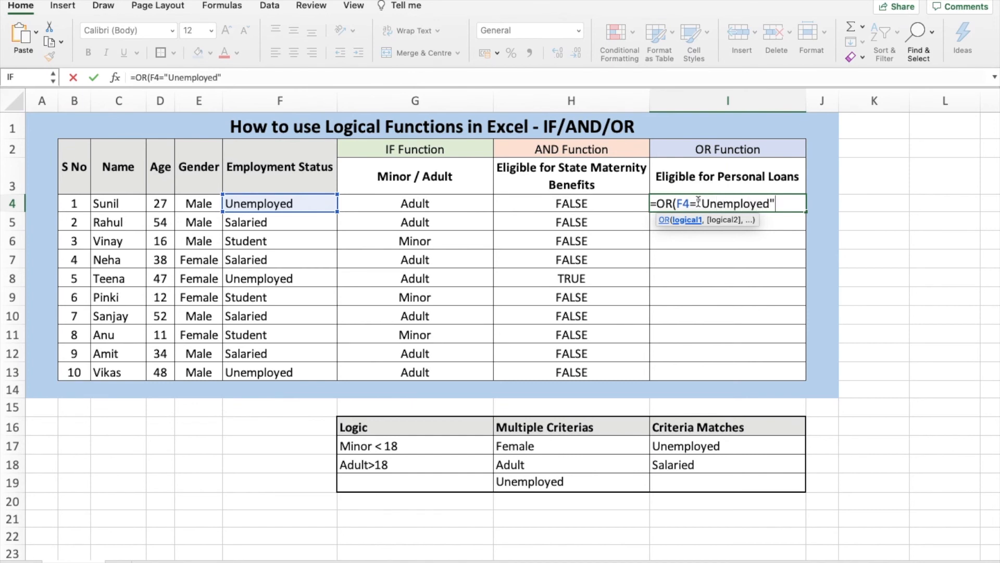
{"action": "type", "text": "\","}
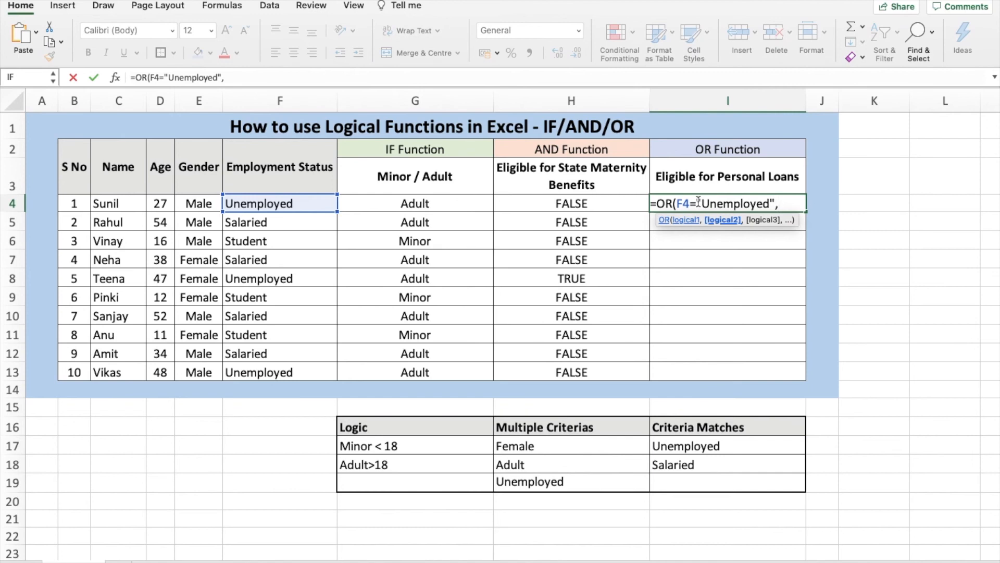
{"action": "type", "text": "F4="}
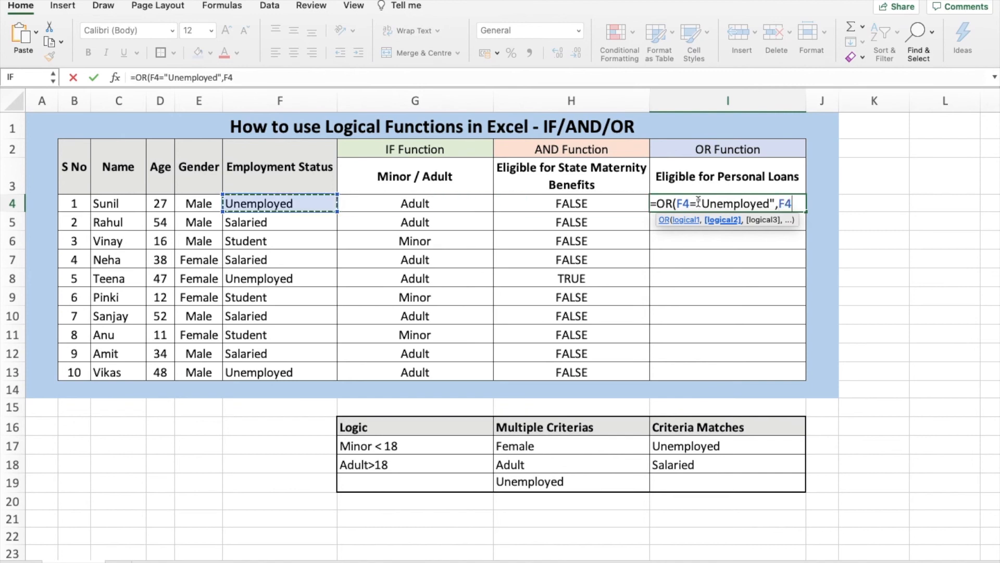
{"action": "type", "text": "\"Salaried\")"}
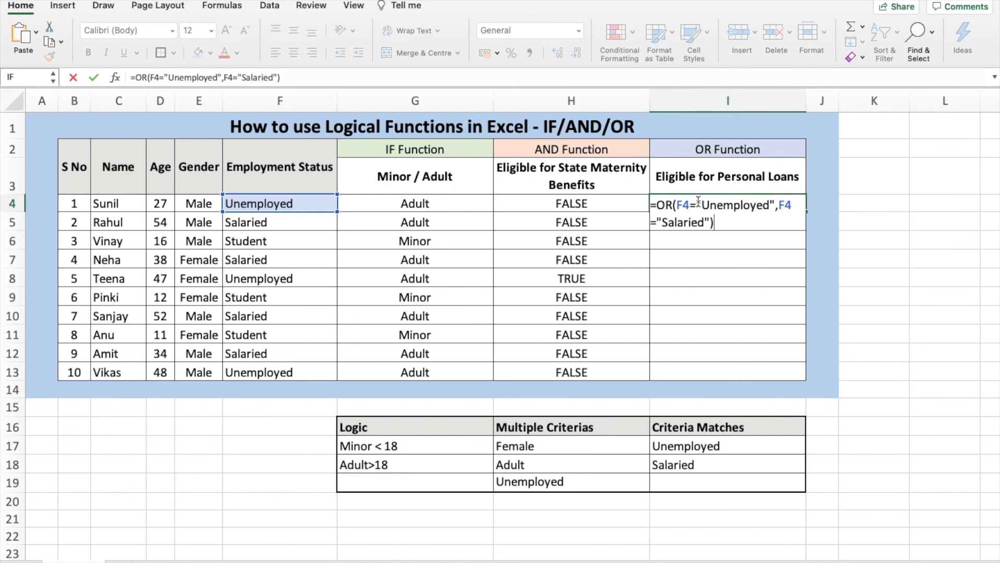
{"action": "key", "text": "Return"}
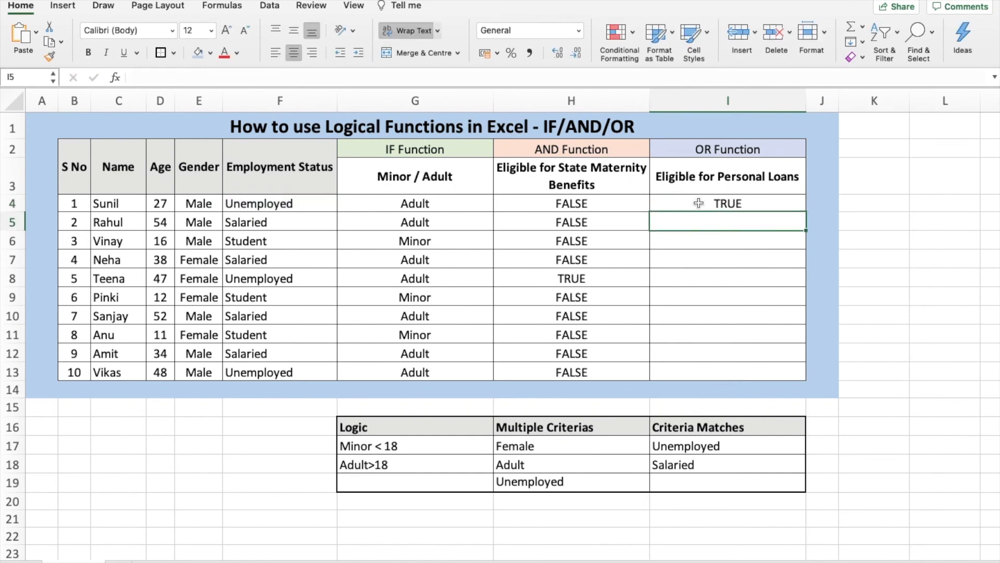
Step: Fill the OR formula from I4 down through I13
{"action": "left_click", "coordinate": [699, 203]}
{"action": "left_click_drag", "start_coordinate": [806, 213], "coordinate": [798, 368]}
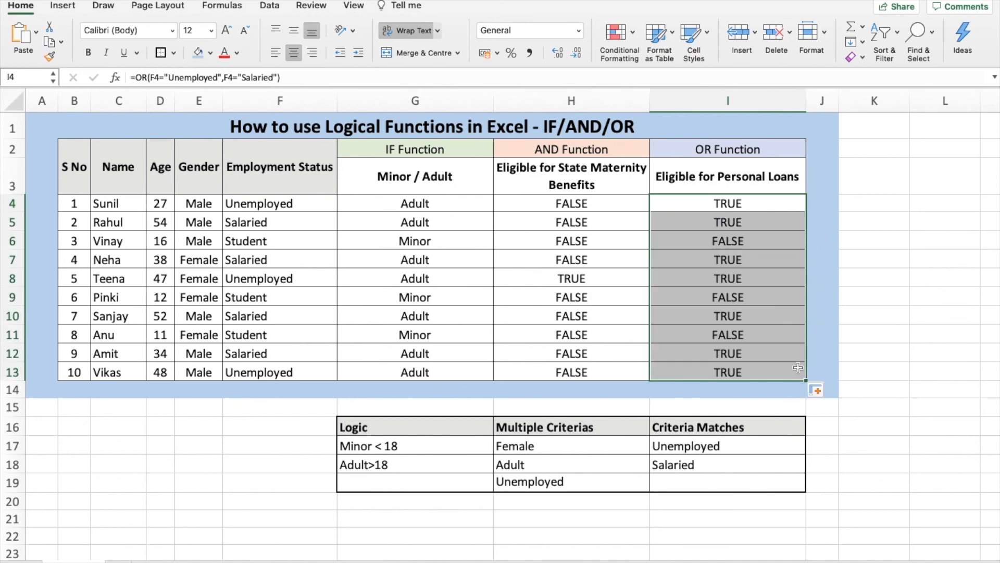
Step: Compare the OR results in I6, I9 and I11 with the employment status in the same rows
{"action": "left_click", "coordinate": [710, 245]}
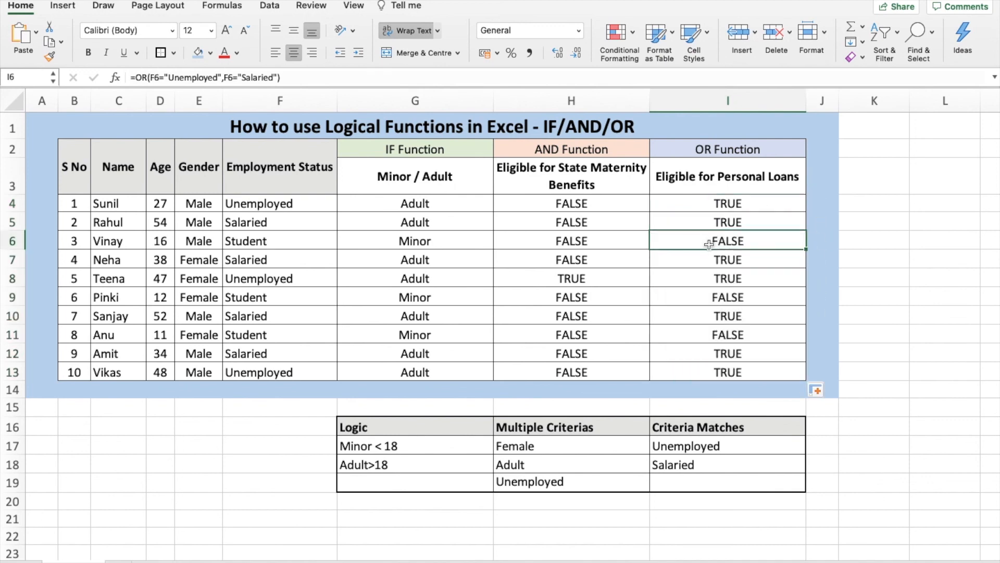
{"action": "left_click", "coordinate": [691, 298]}
{"action": "left_click", "coordinate": [684, 336]}
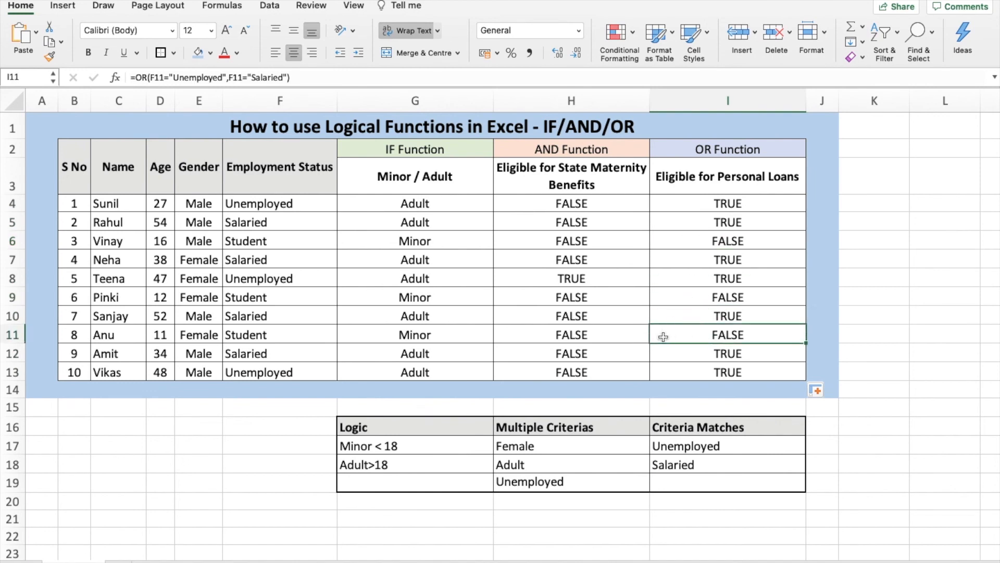
{"action": "left_click", "coordinate": [293, 336]}
{"action": "left_click", "coordinate": [655, 295]}
{"action": "left_click", "coordinate": [292, 297]}
{"action": "left_click", "coordinate": [670, 240]}
{"action": "left_click", "coordinate": [305, 242]}
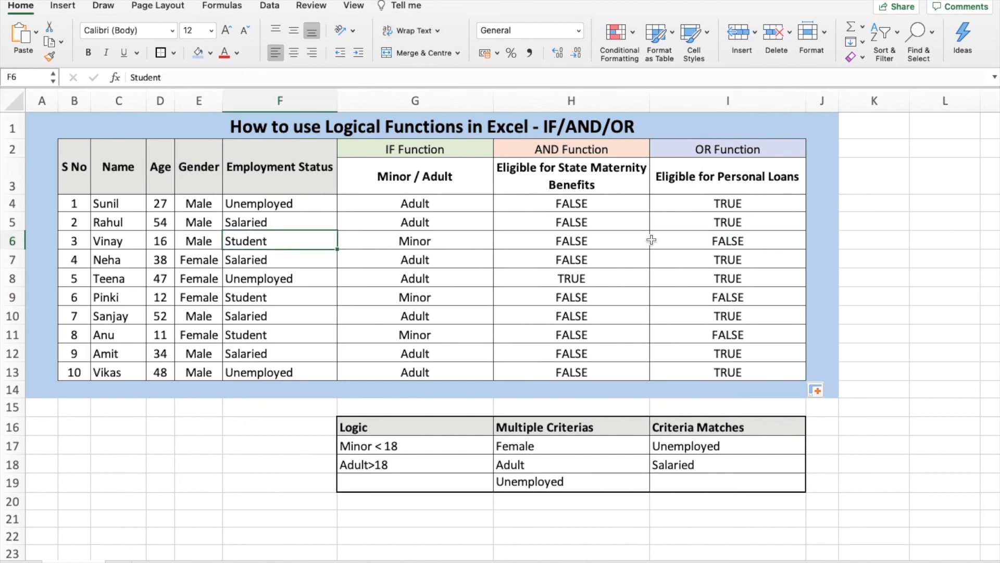
Step: Review the personal loan results in I4:I13 against the criteria matches in I17:I18 and the column heading
{"action": "left_click_drag", "start_coordinate": [691, 204], "coordinate": [684, 366]}
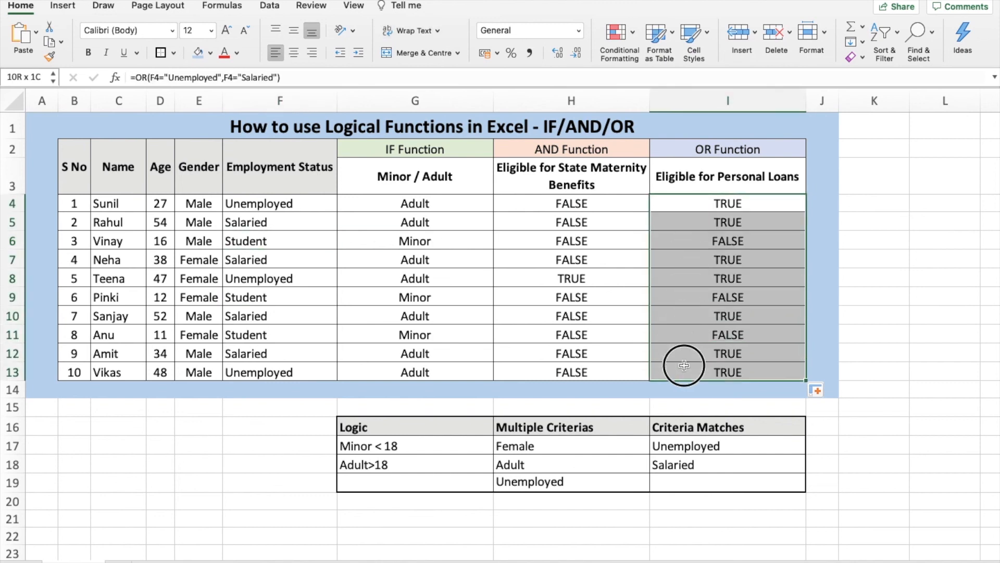
{"action": "left_click", "coordinate": [684, 371]}
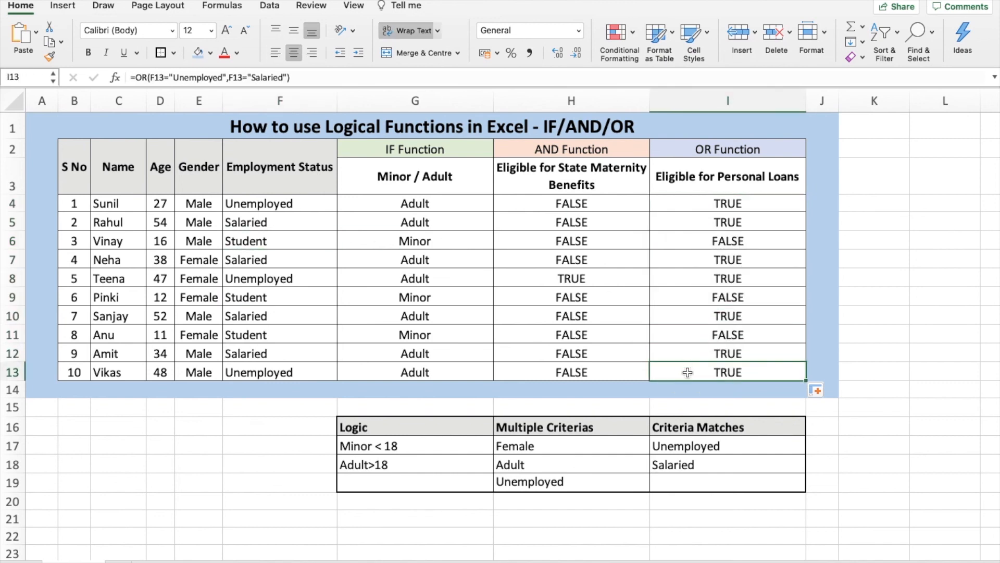
{"action": "left_click", "coordinate": [759, 449]}
{"action": "left_click_drag", "start_coordinate": [759, 449], "coordinate": [757, 464]}
{"action": "left_click", "coordinate": [743, 484]}
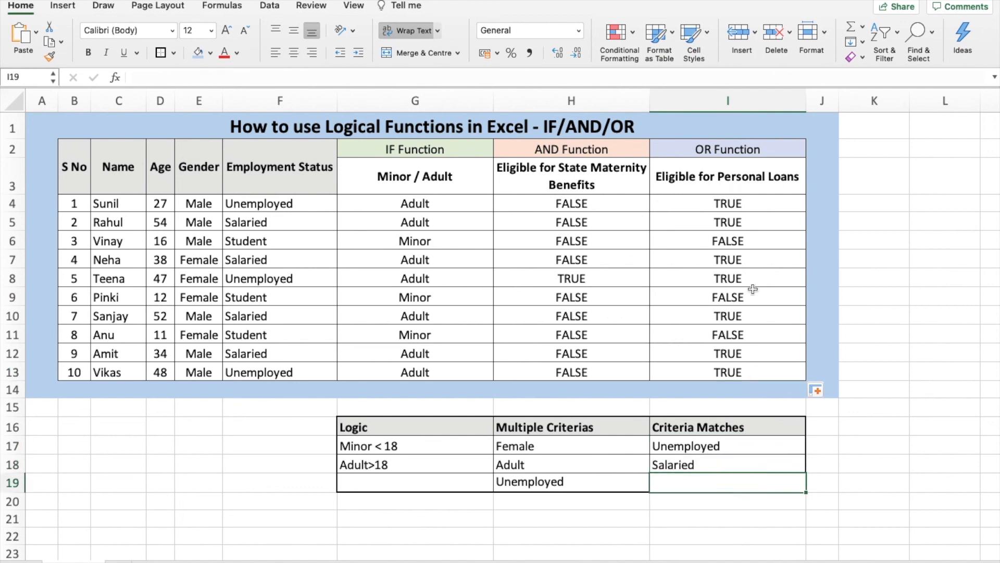
{"action": "left_click_drag", "start_coordinate": [754, 202], "coordinate": [752, 375]}
{"action": "left_click", "coordinate": [744, 190]}
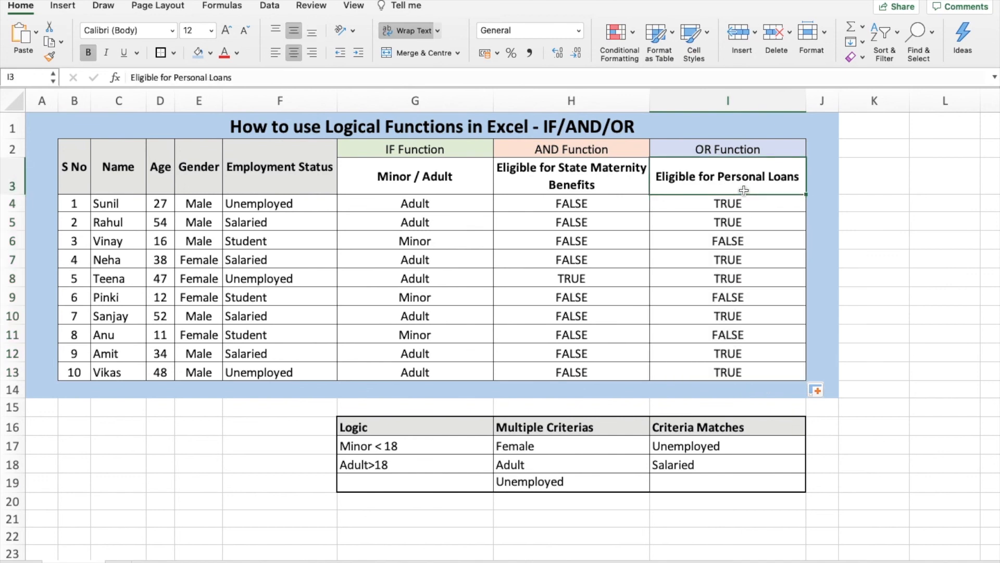
{"action": "left_click", "coordinate": [855, 409]}
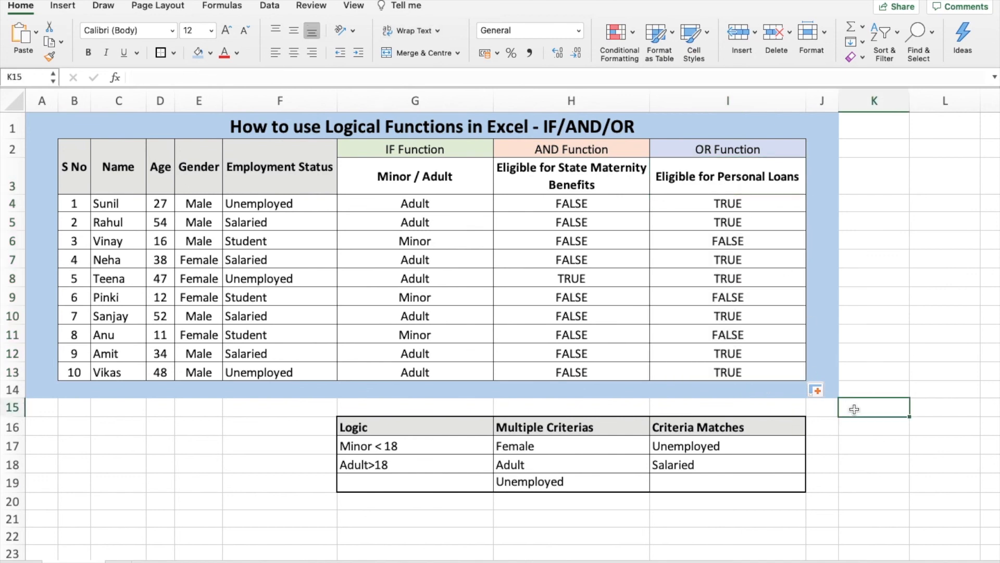